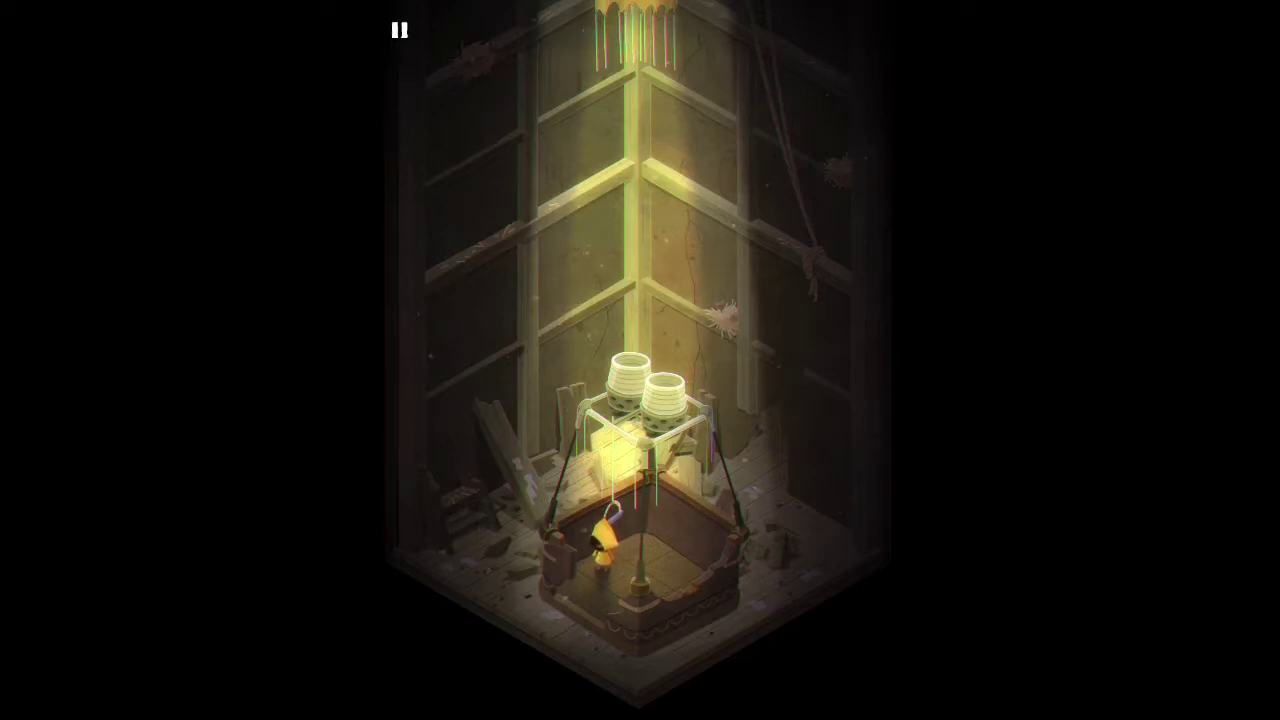
click(775, 508)
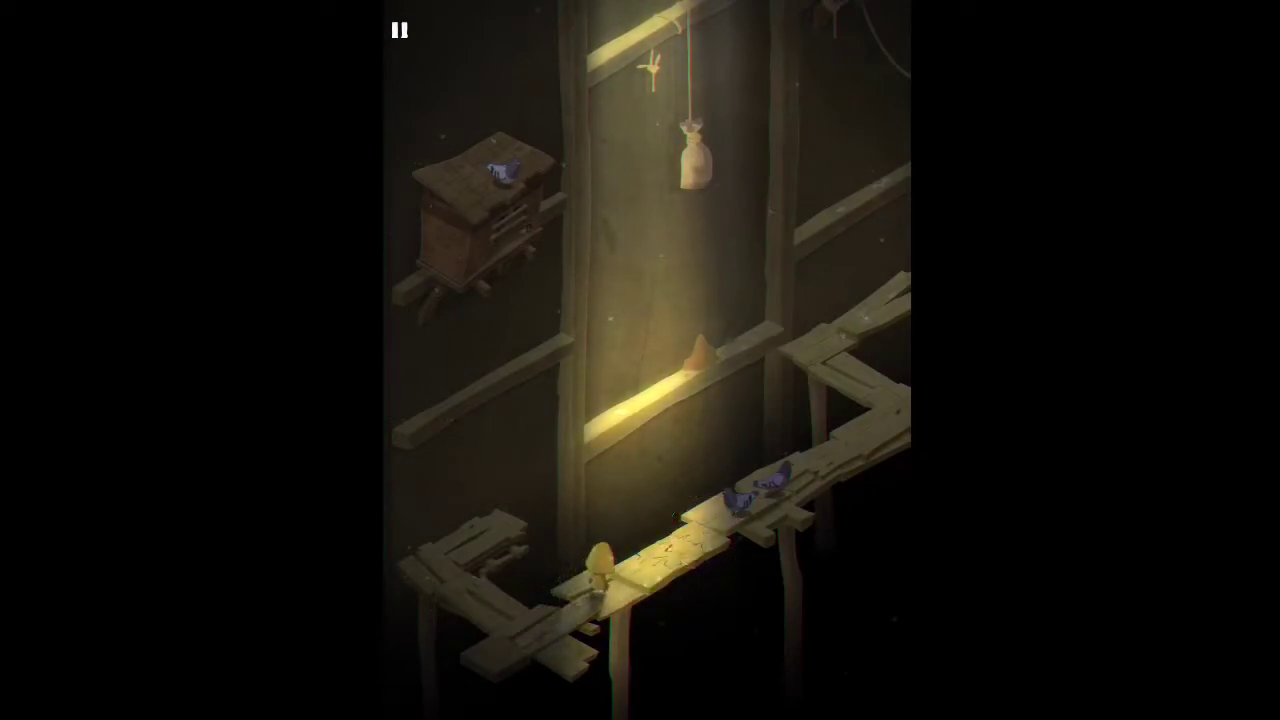
click(750, 505)
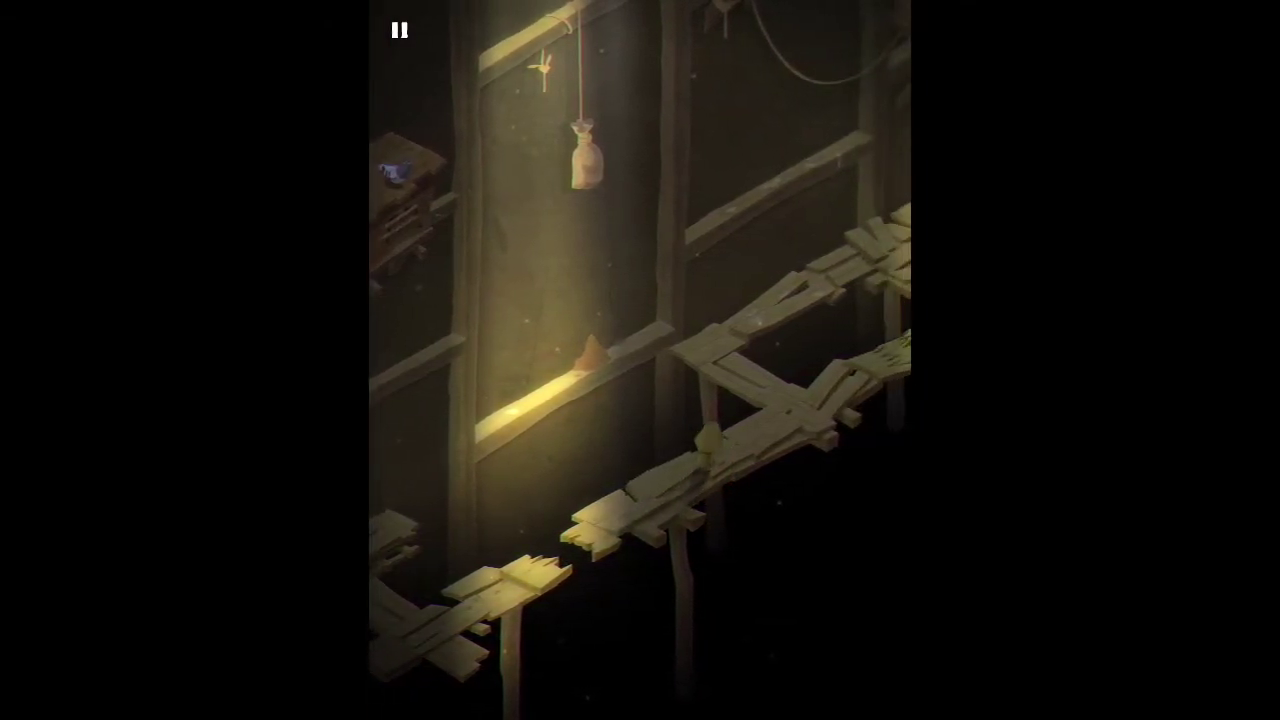
click(774, 420)
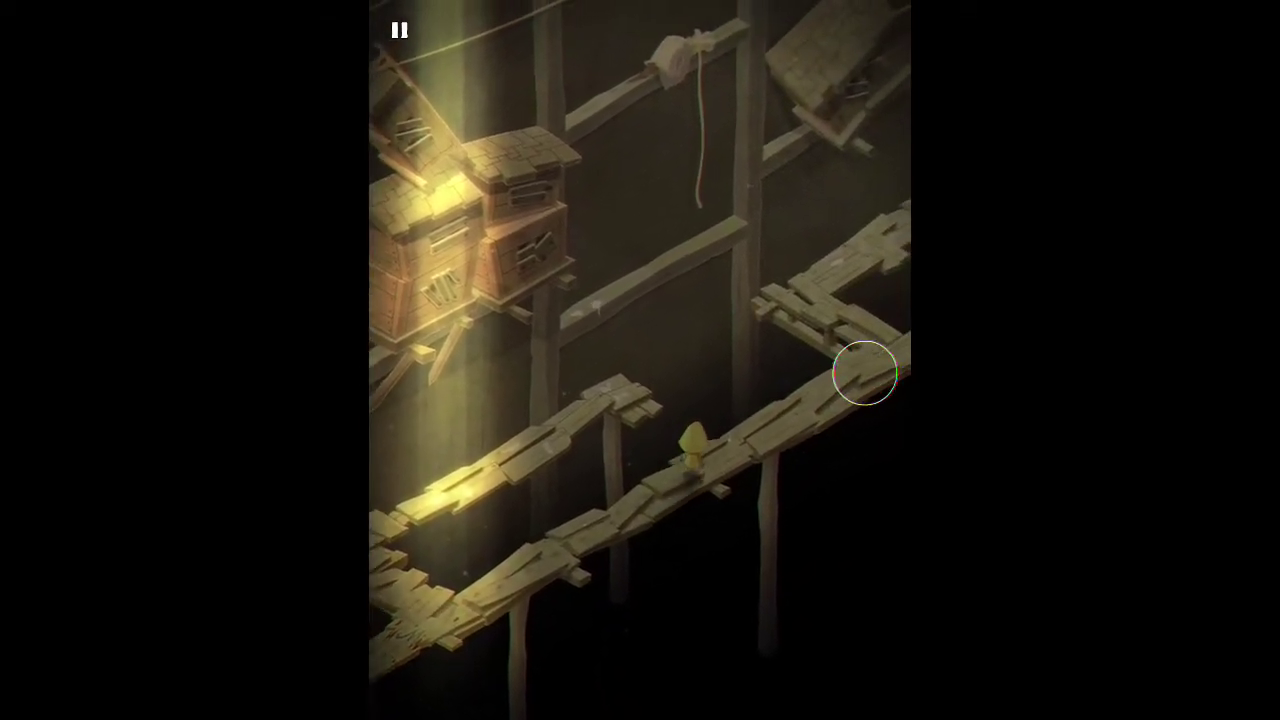
click(710, 310)
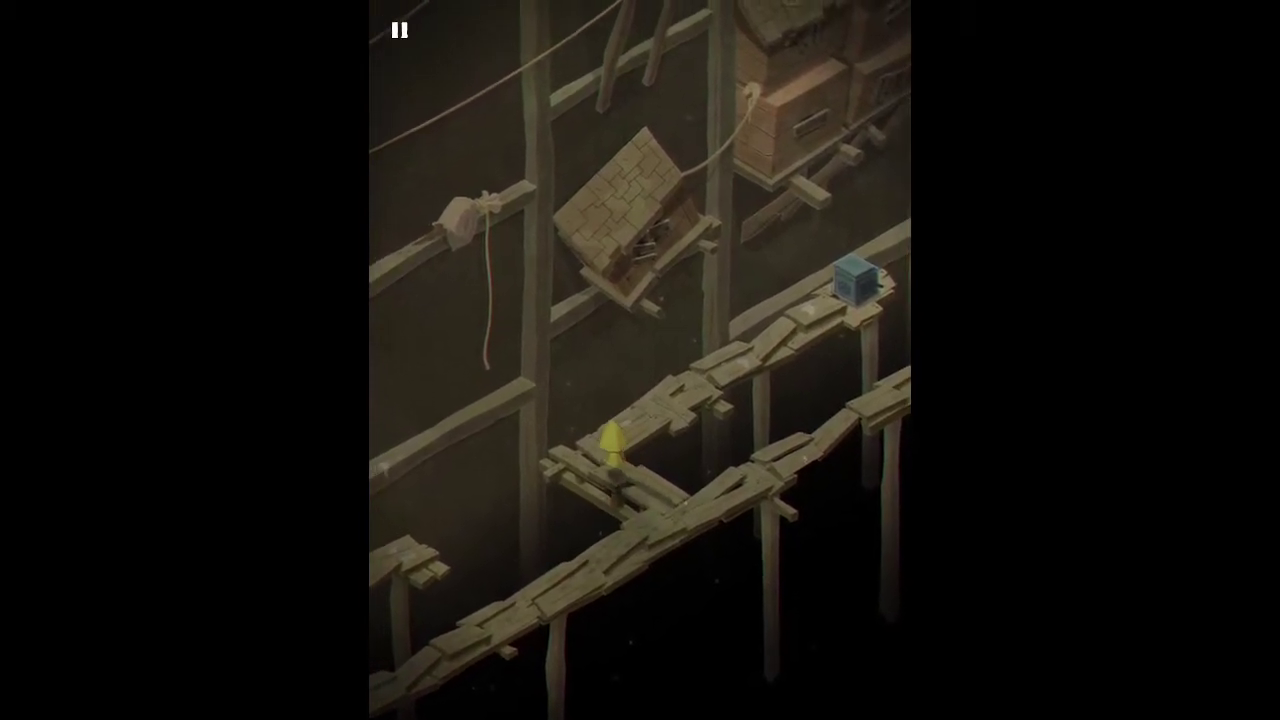
click(846, 326)
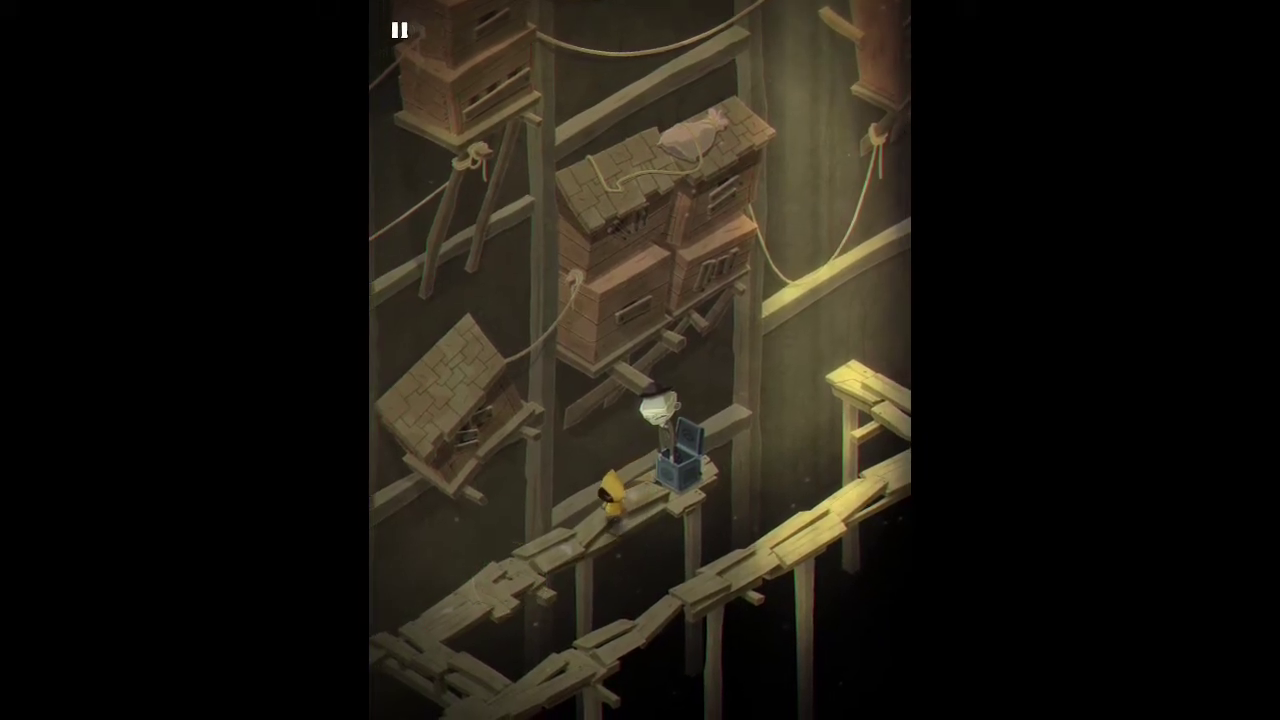
click(657, 686)
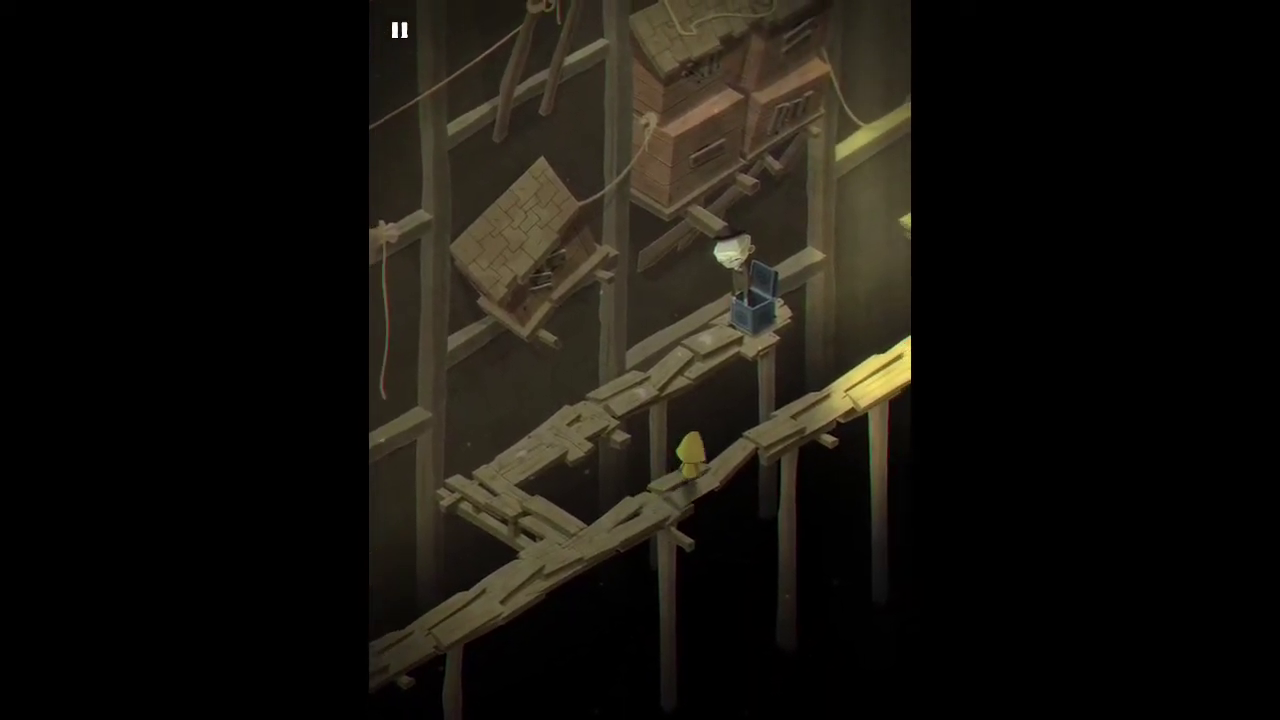
click(771, 443)
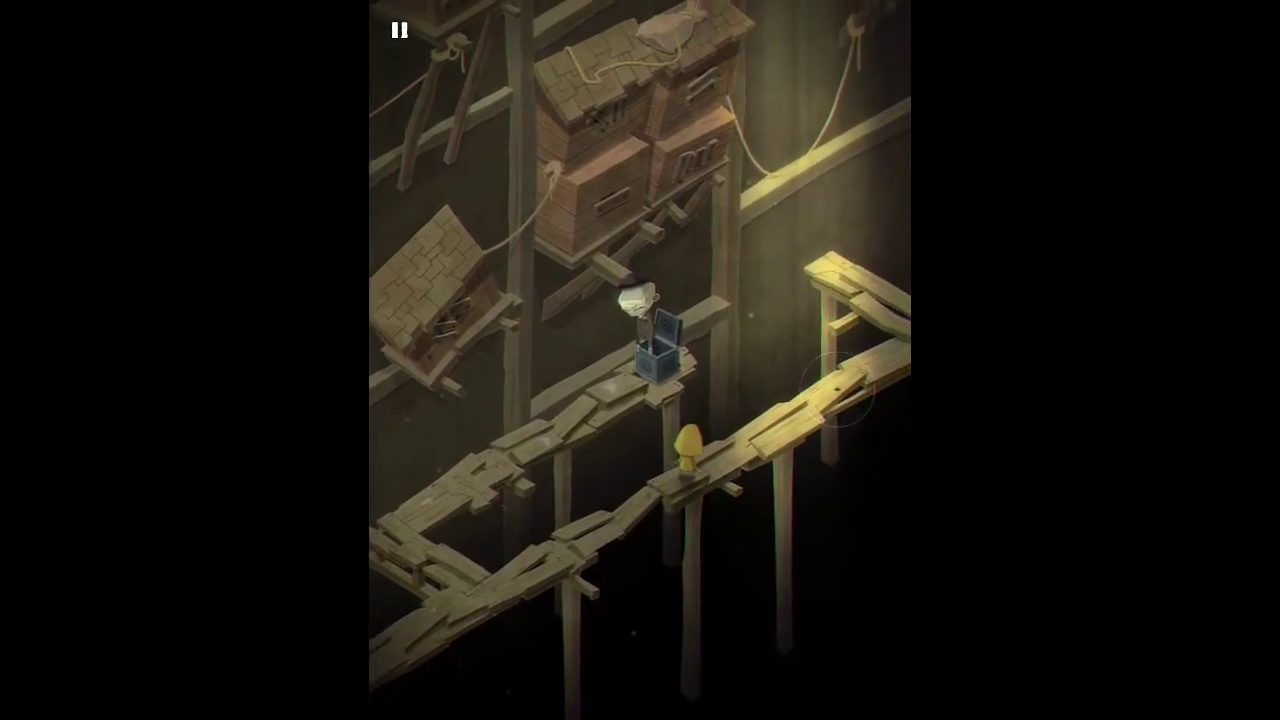
click(1231, 357)
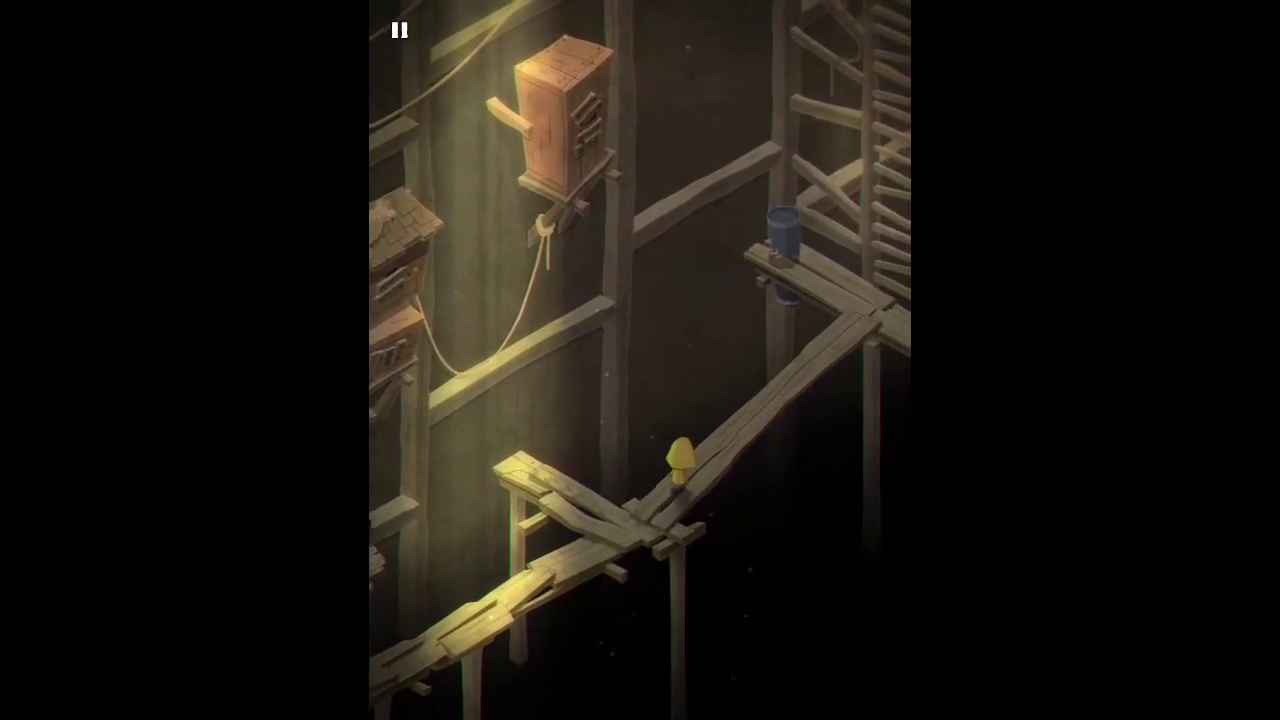
click(814, 337)
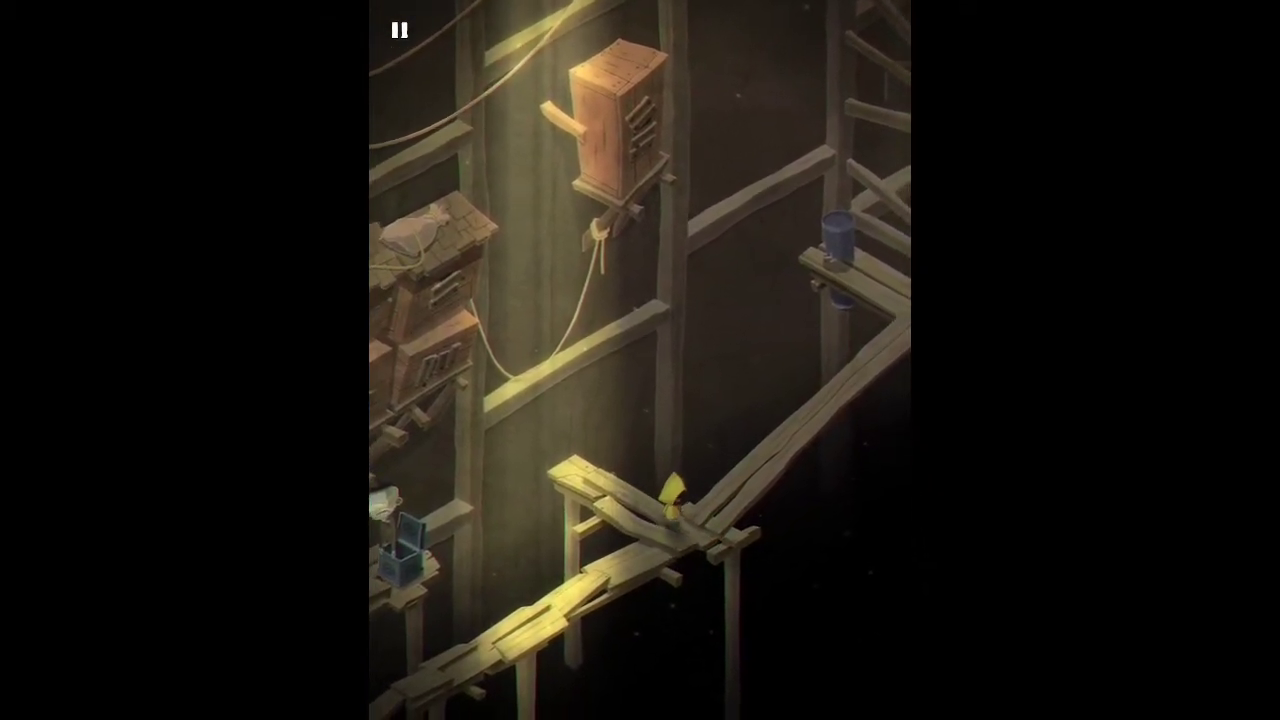
click(743, 429)
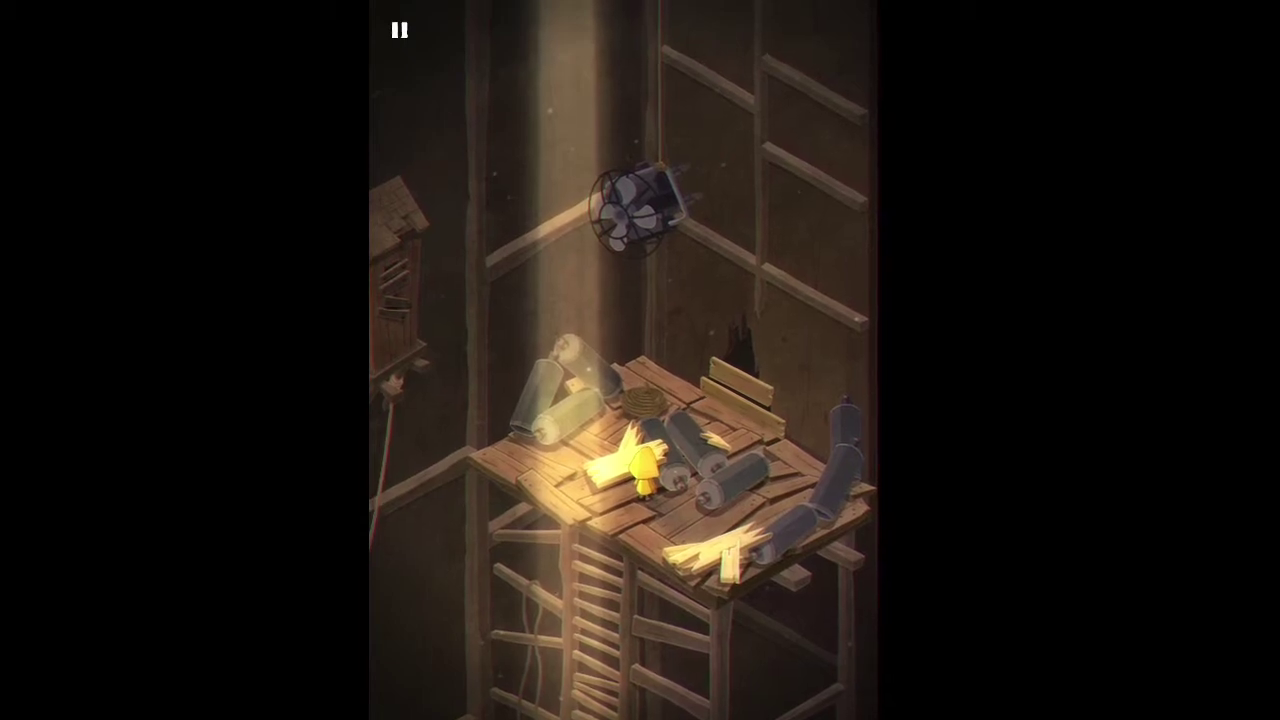
click(676, 402)
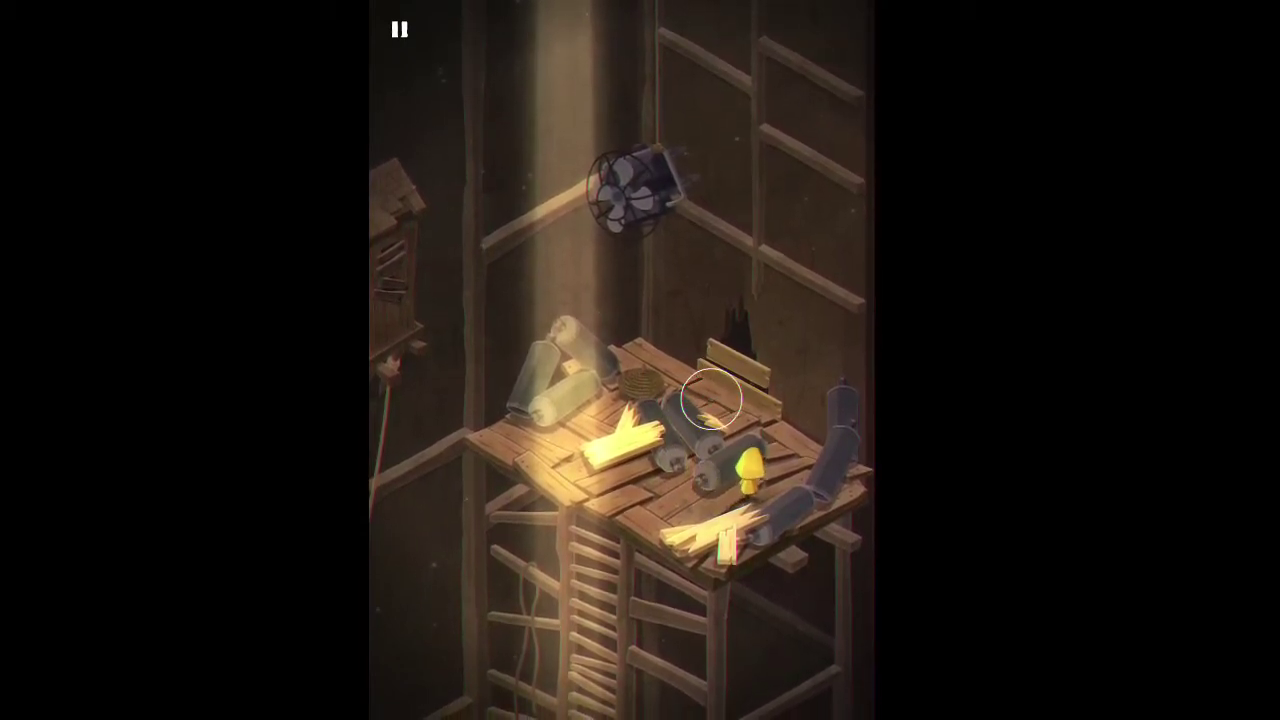
click(712, 398)
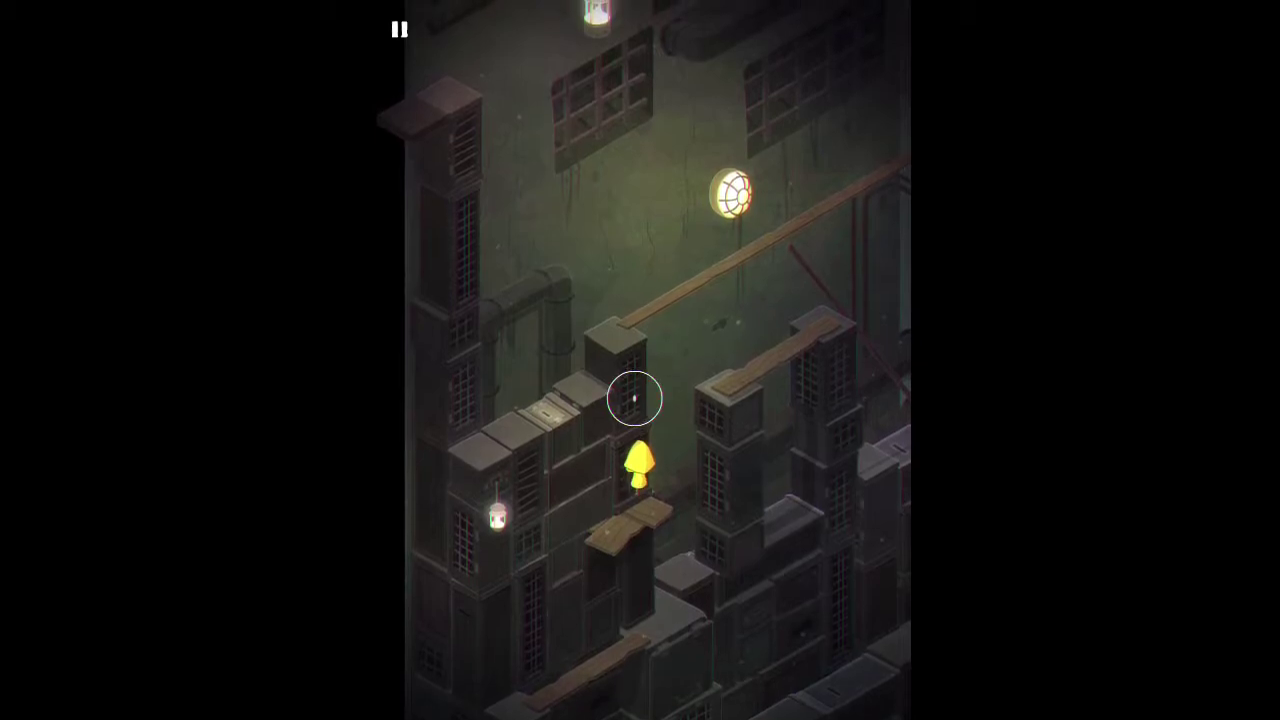
click(557, 443)
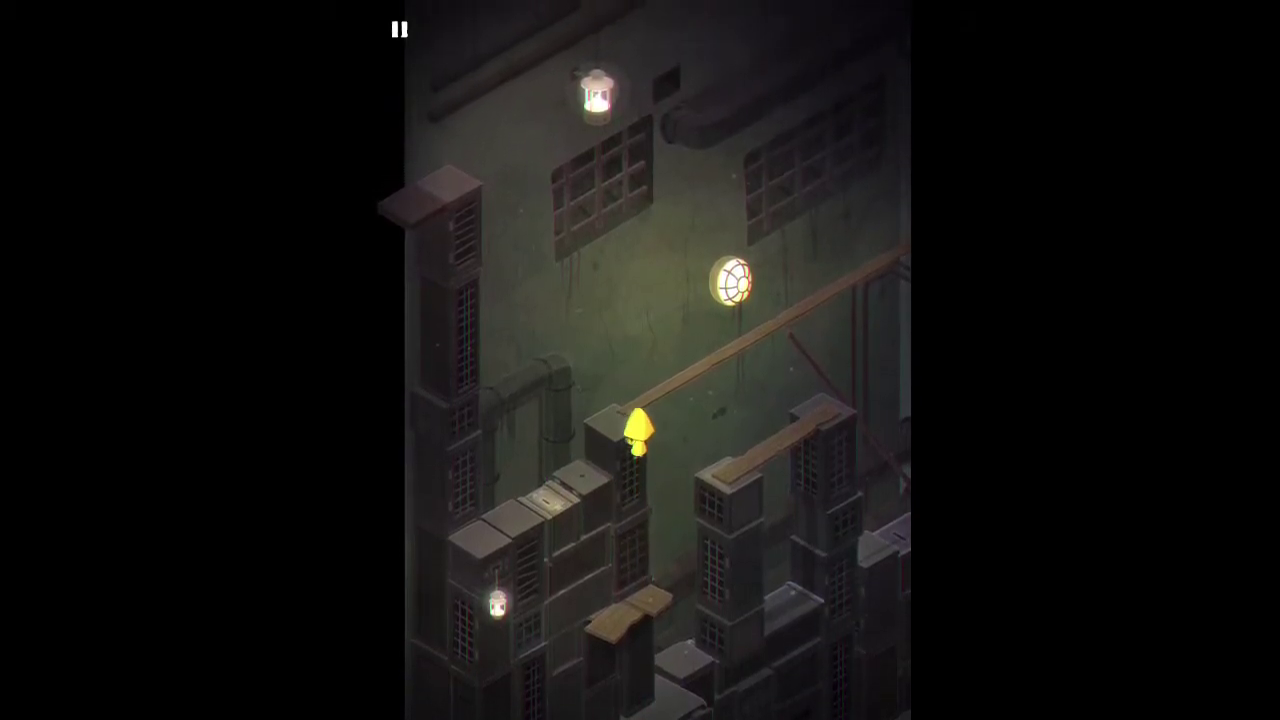
click(586, 500)
click(513, 555)
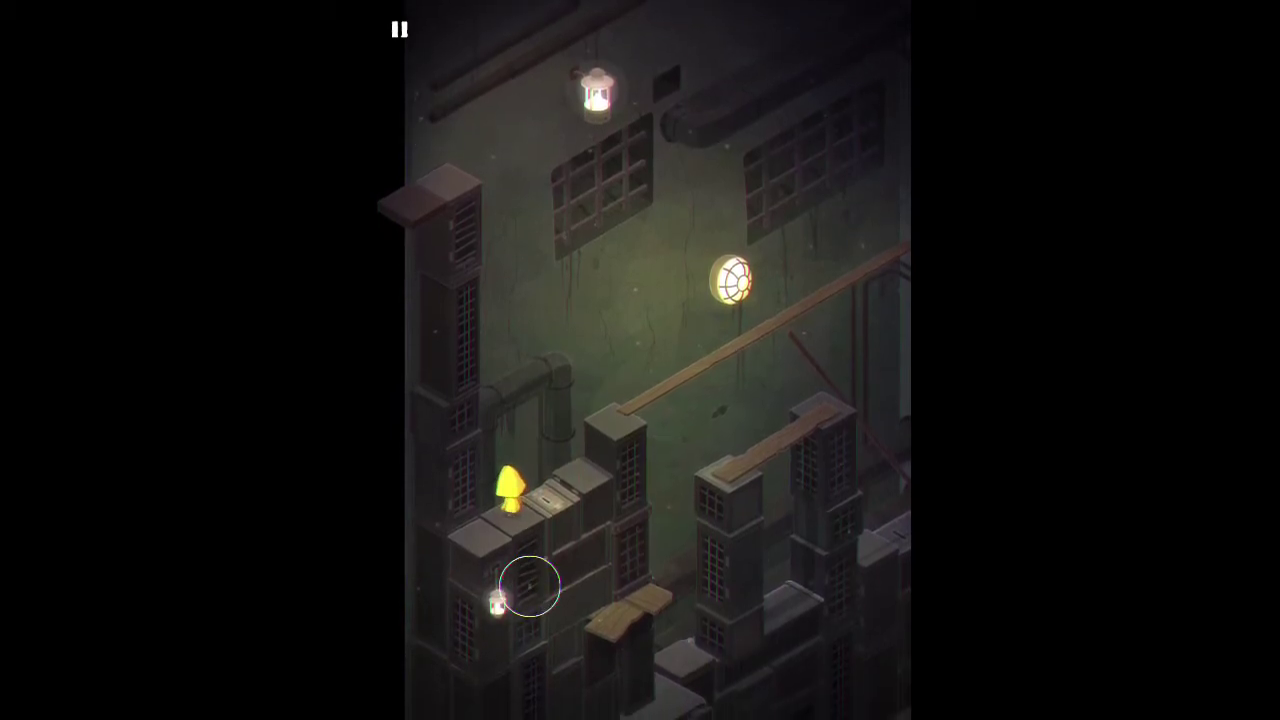
click(530, 586)
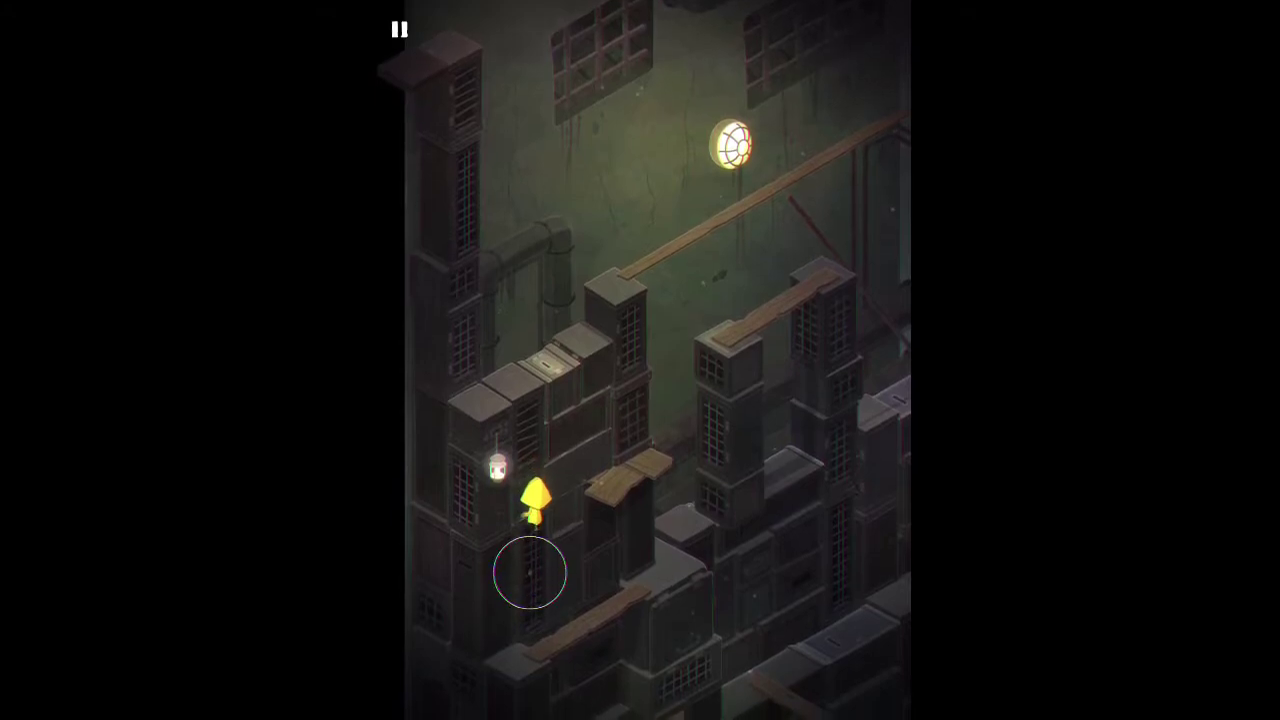
click(530, 572)
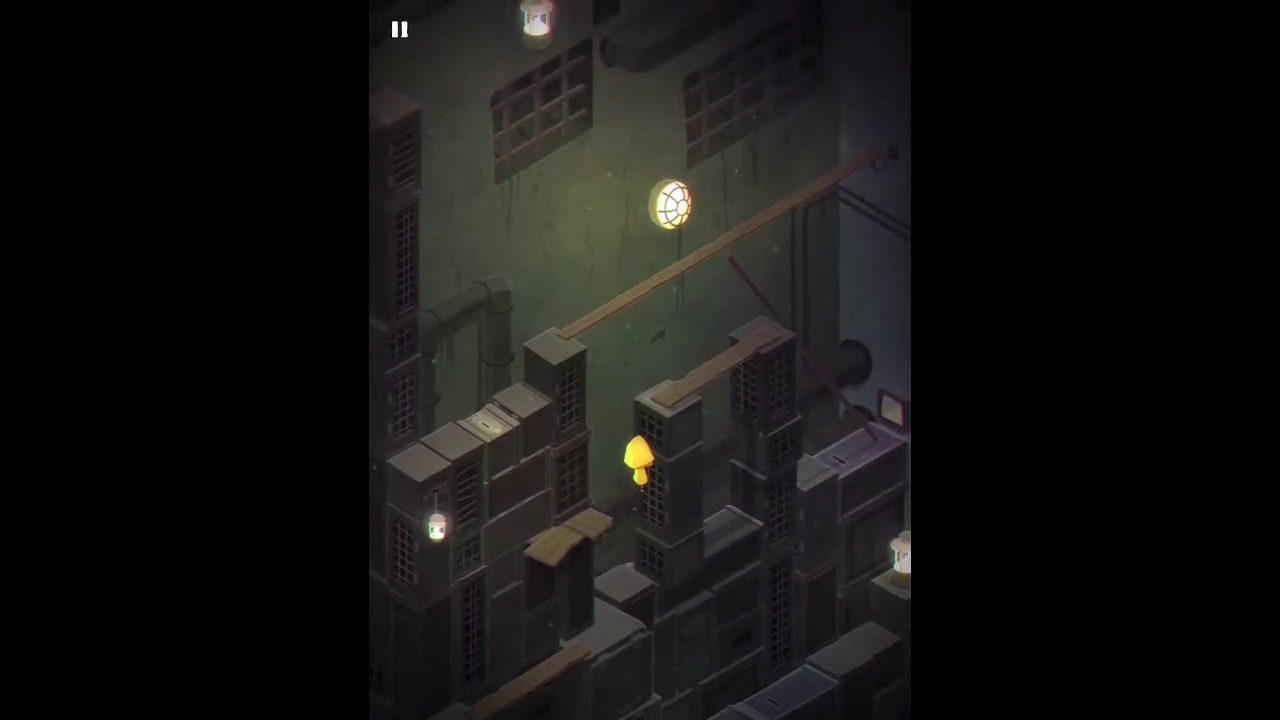
click(746, 423)
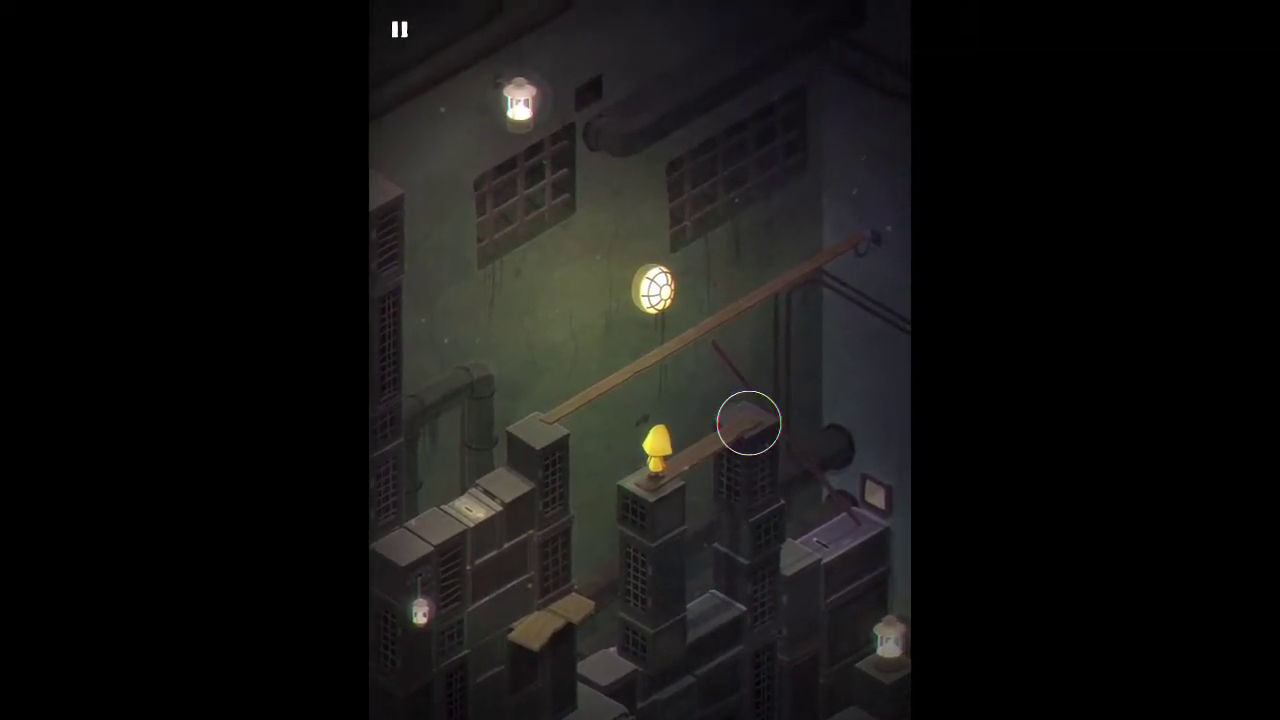
drag(625, 405, 768, 590)
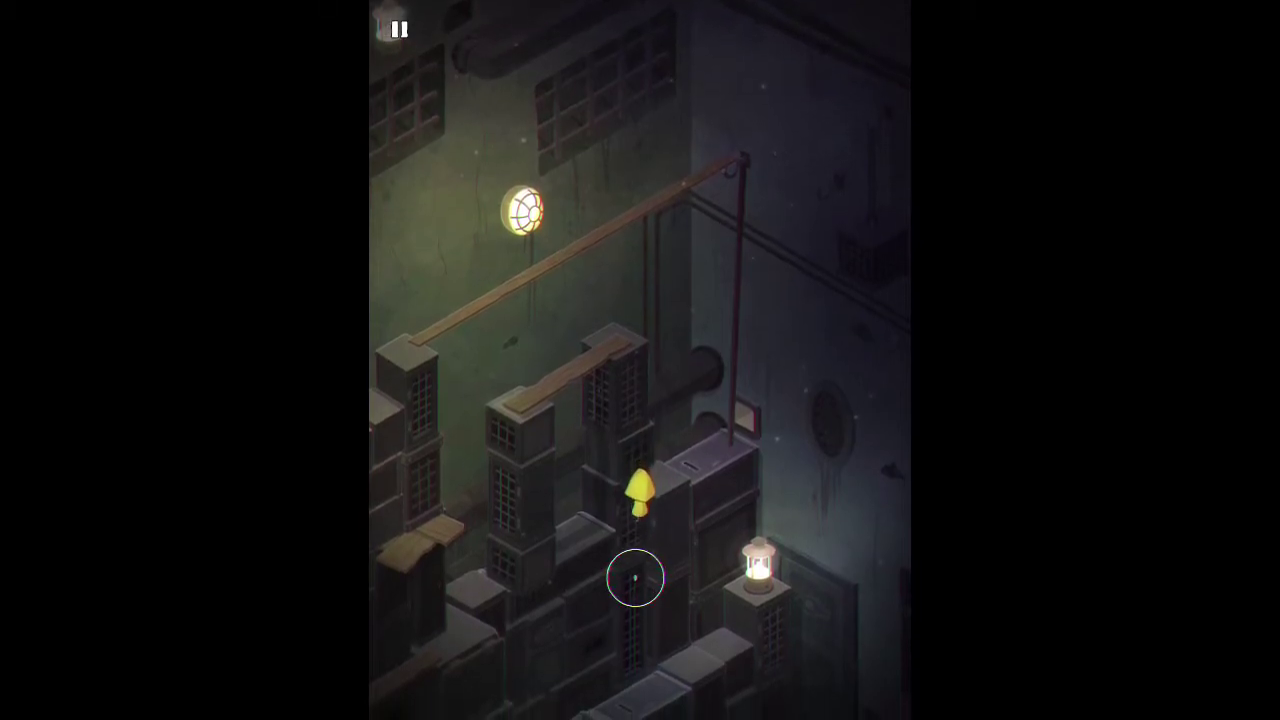
click(635, 578)
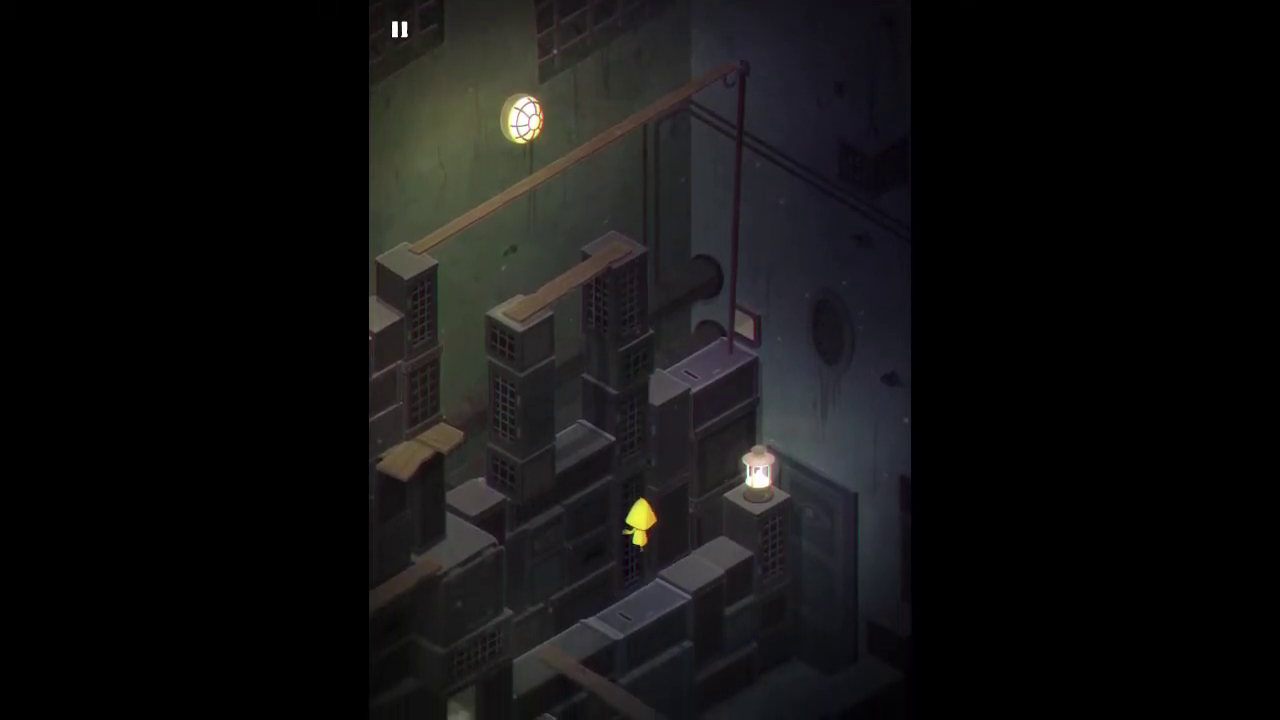
click(720, 490)
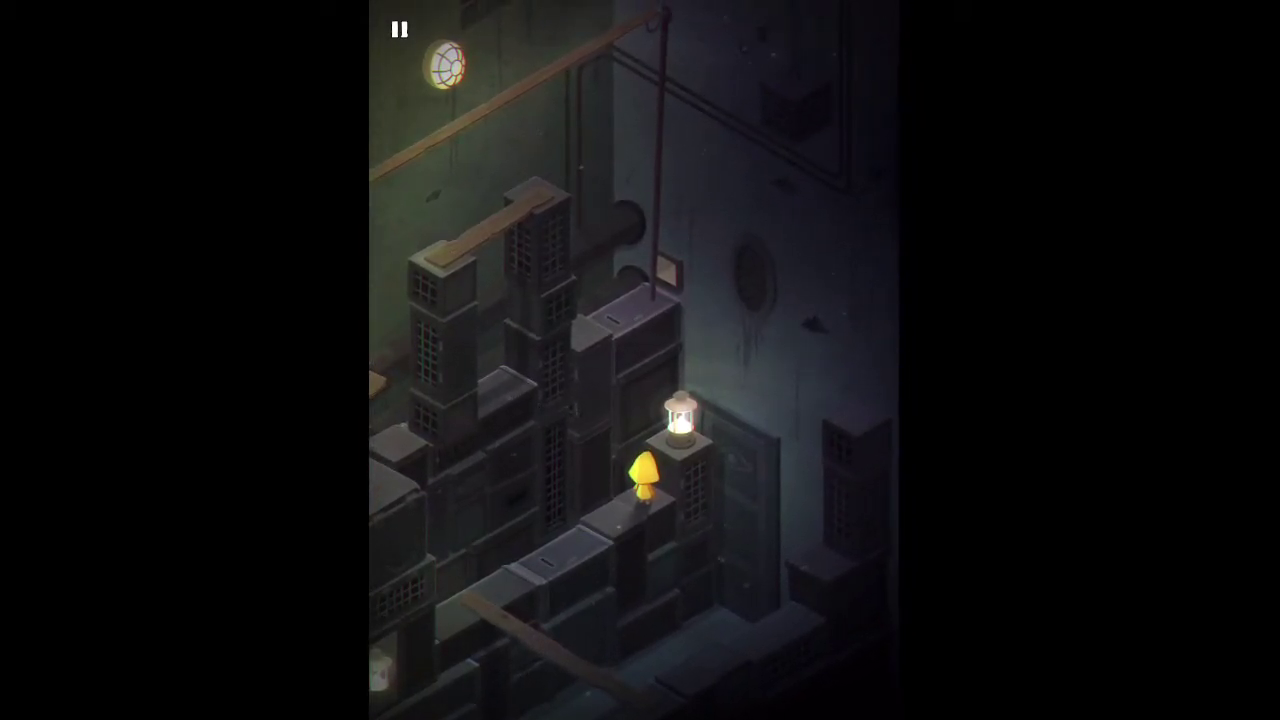
click(571, 451)
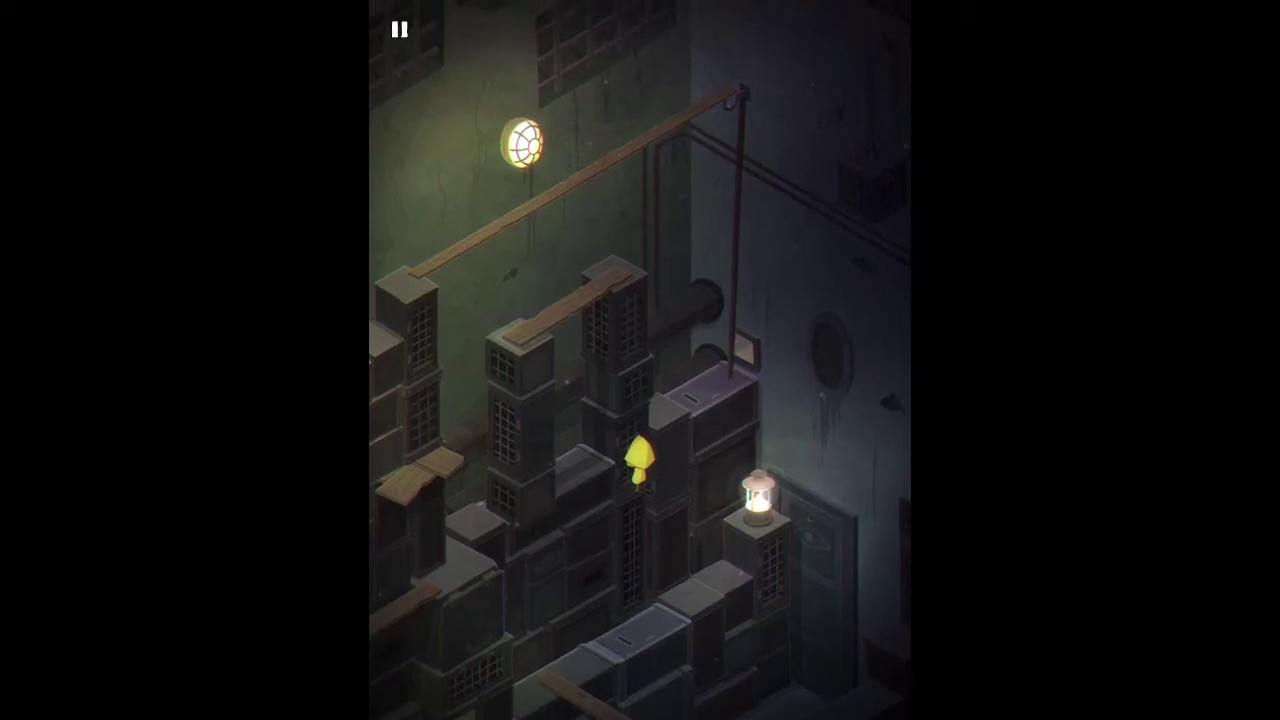
click(634, 375)
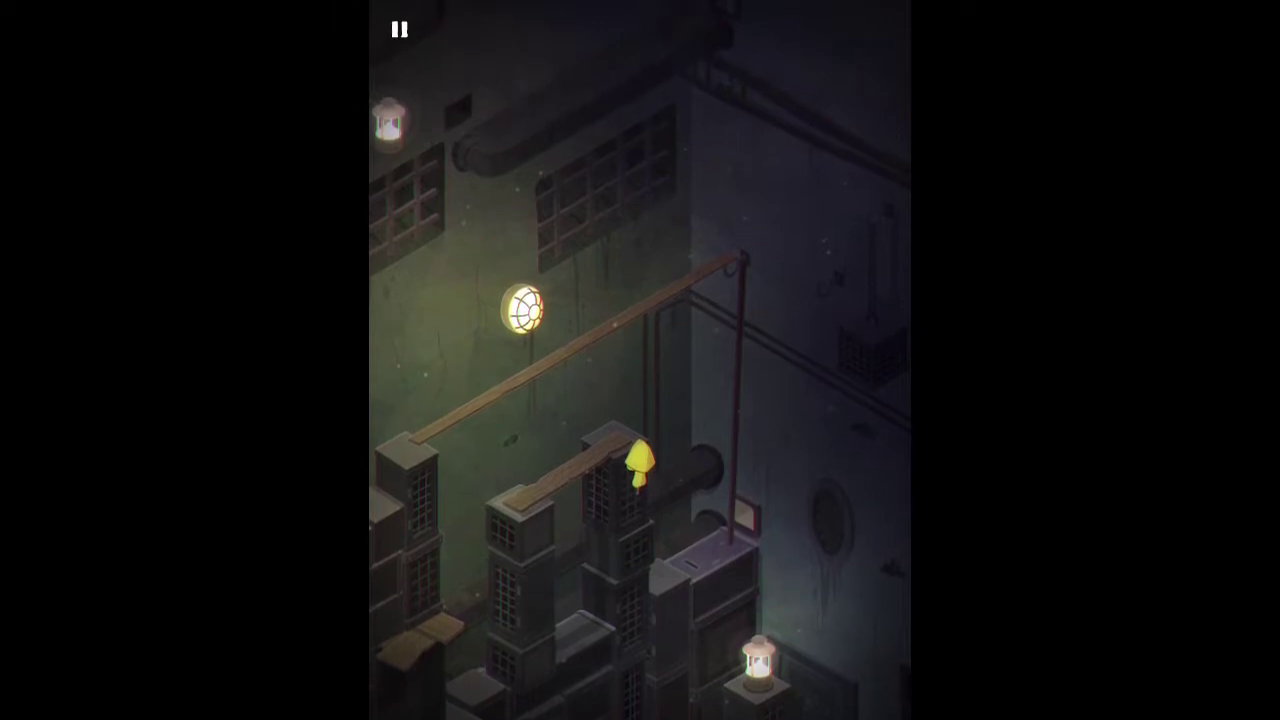
click(617, 449)
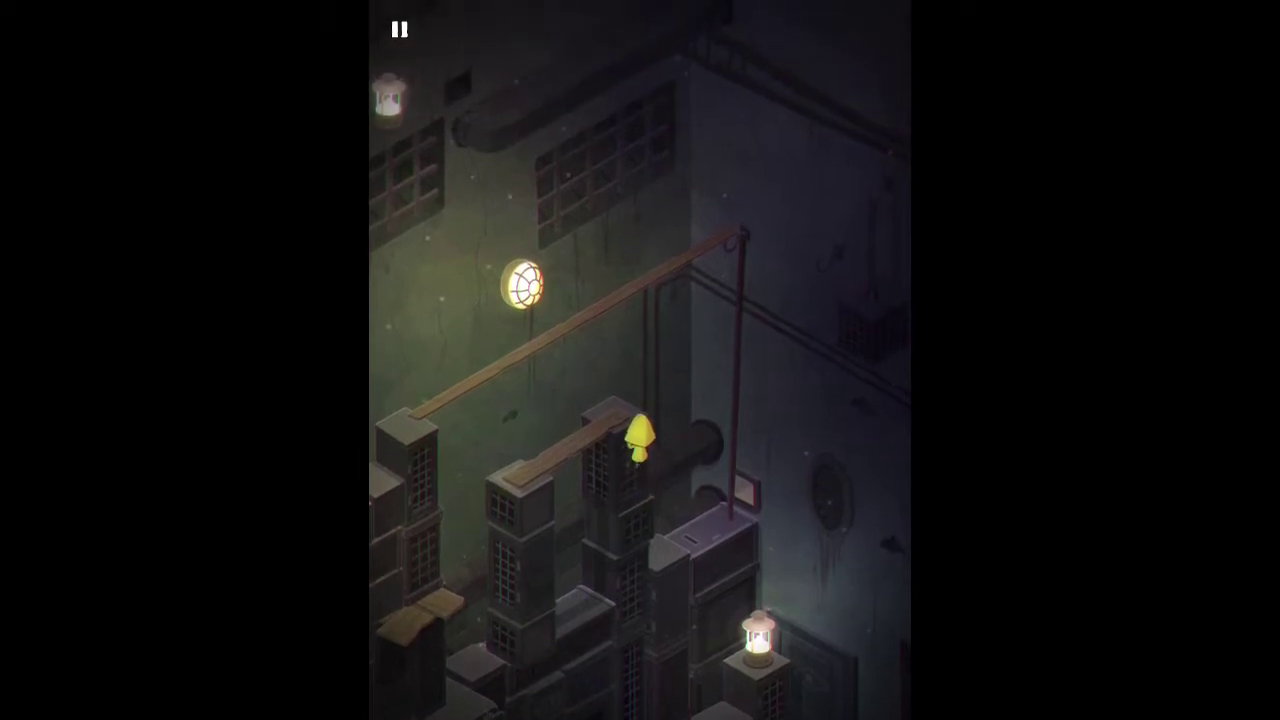
click(505, 445)
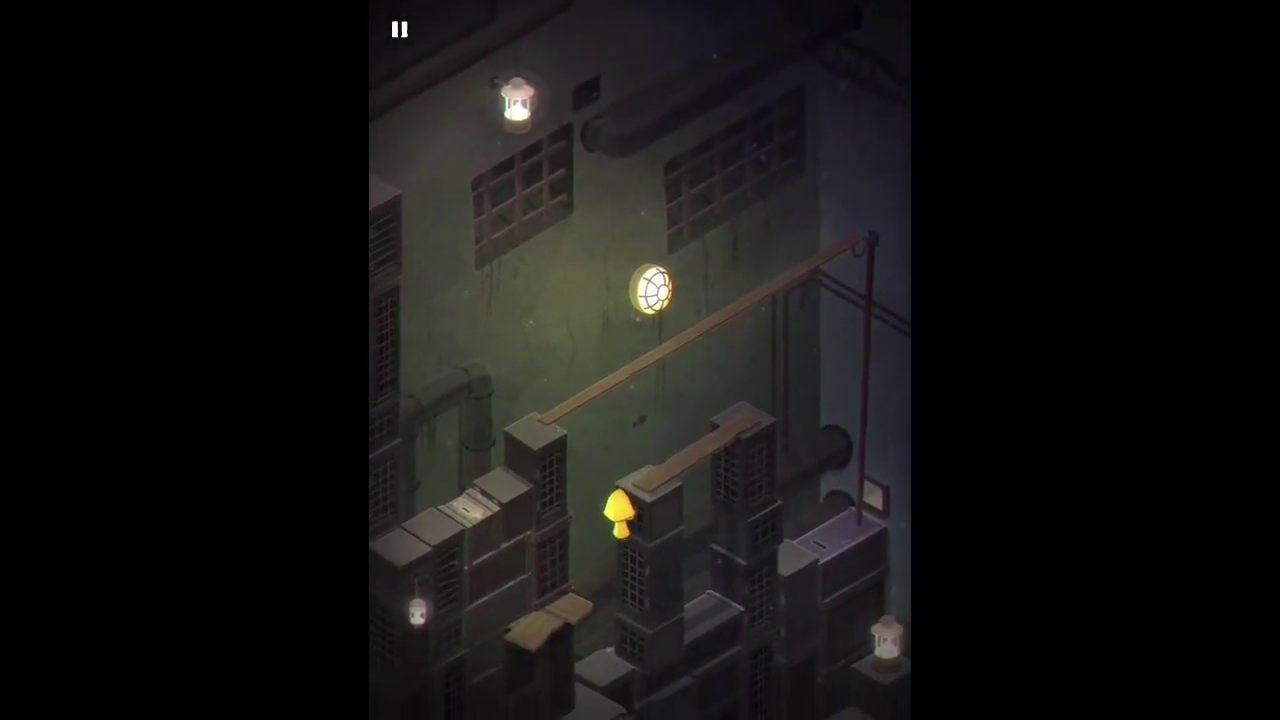
click(623, 686)
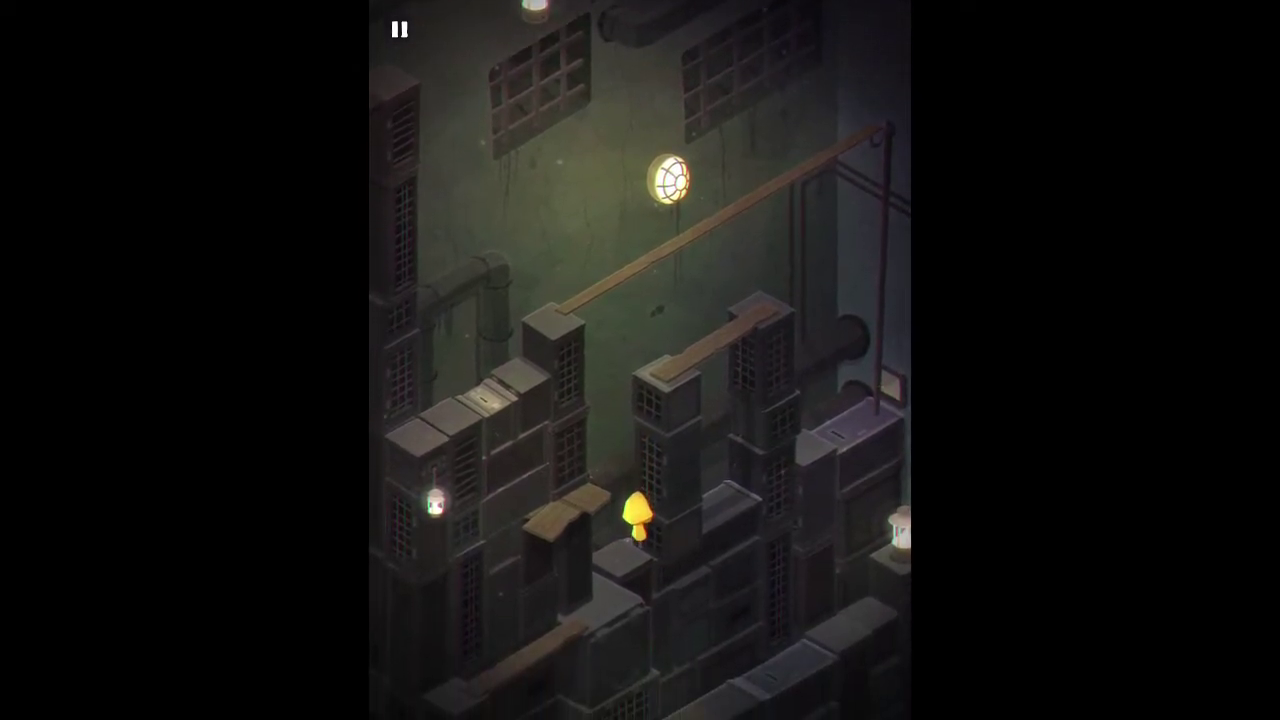
click(488, 648)
click(457, 694)
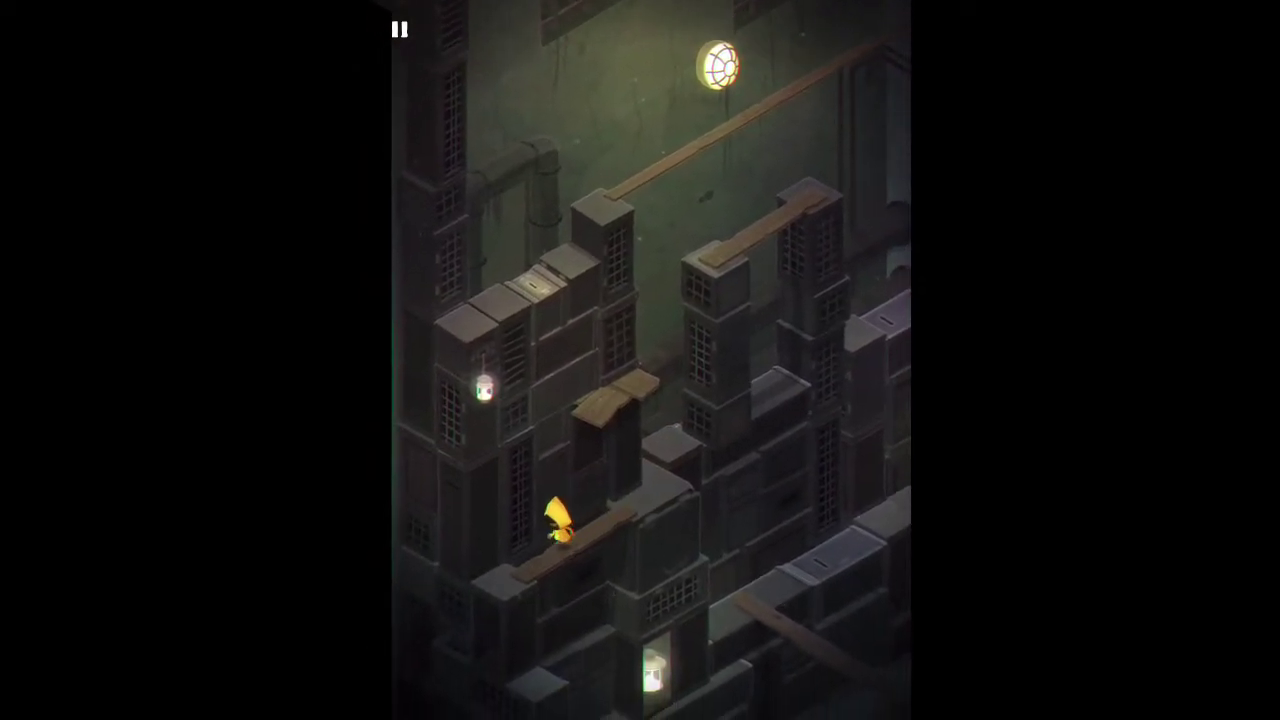
click(540, 515)
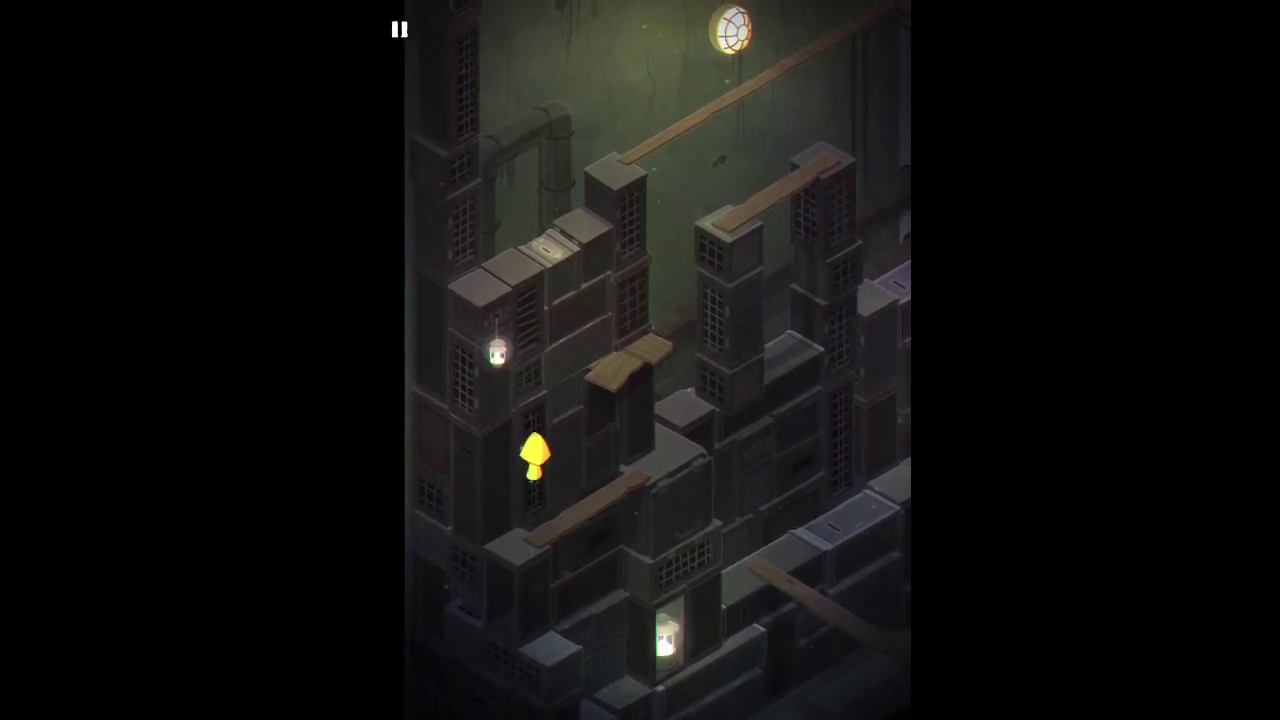
click(526, 309)
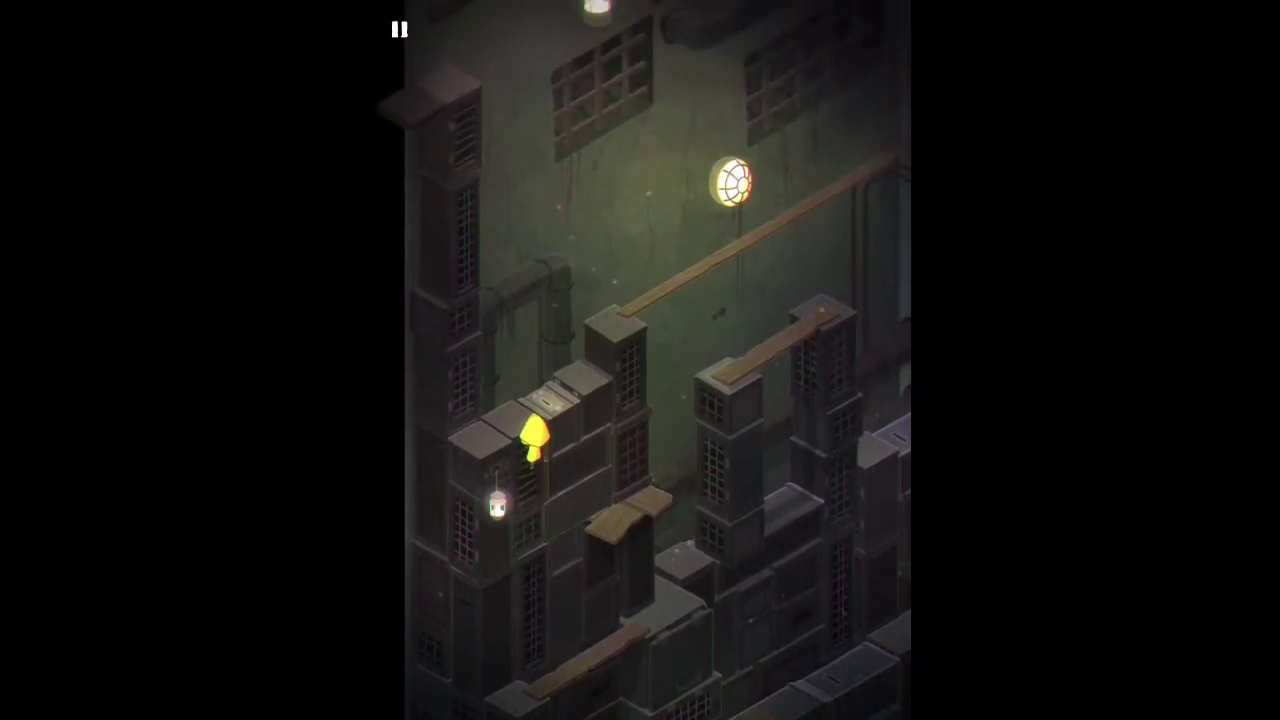
click(548, 345)
click(571, 449)
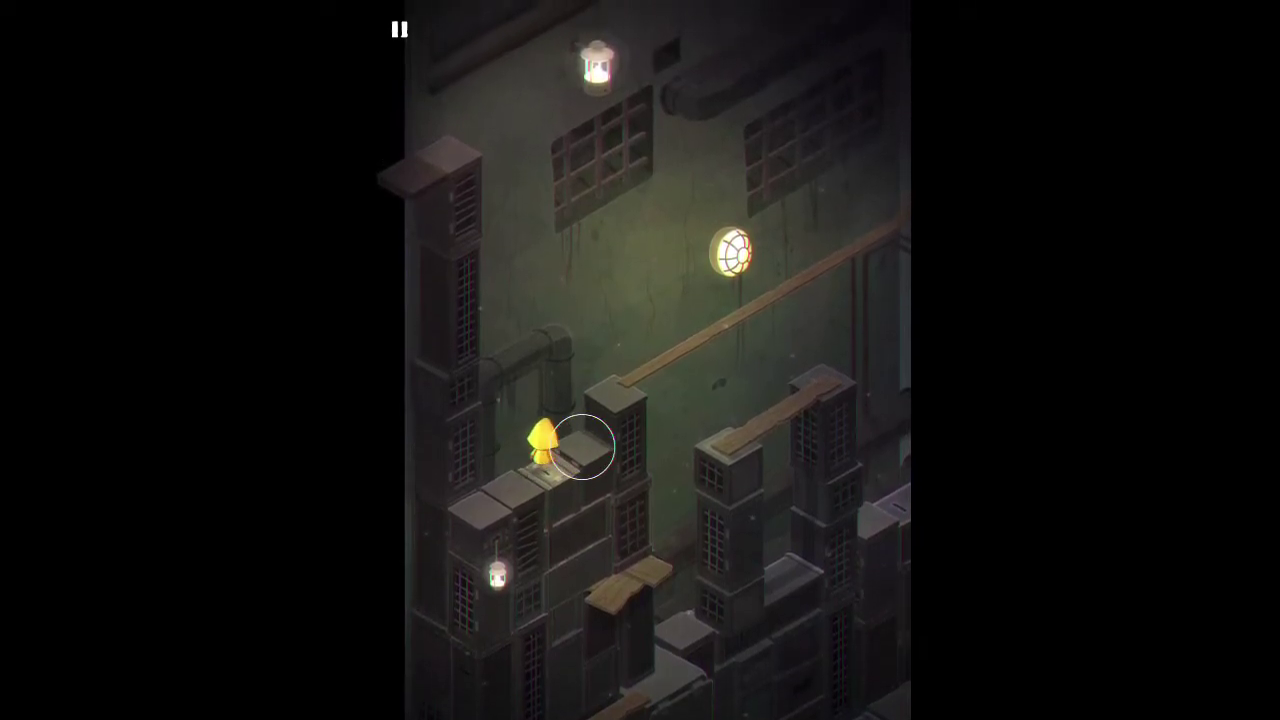
click(617, 425)
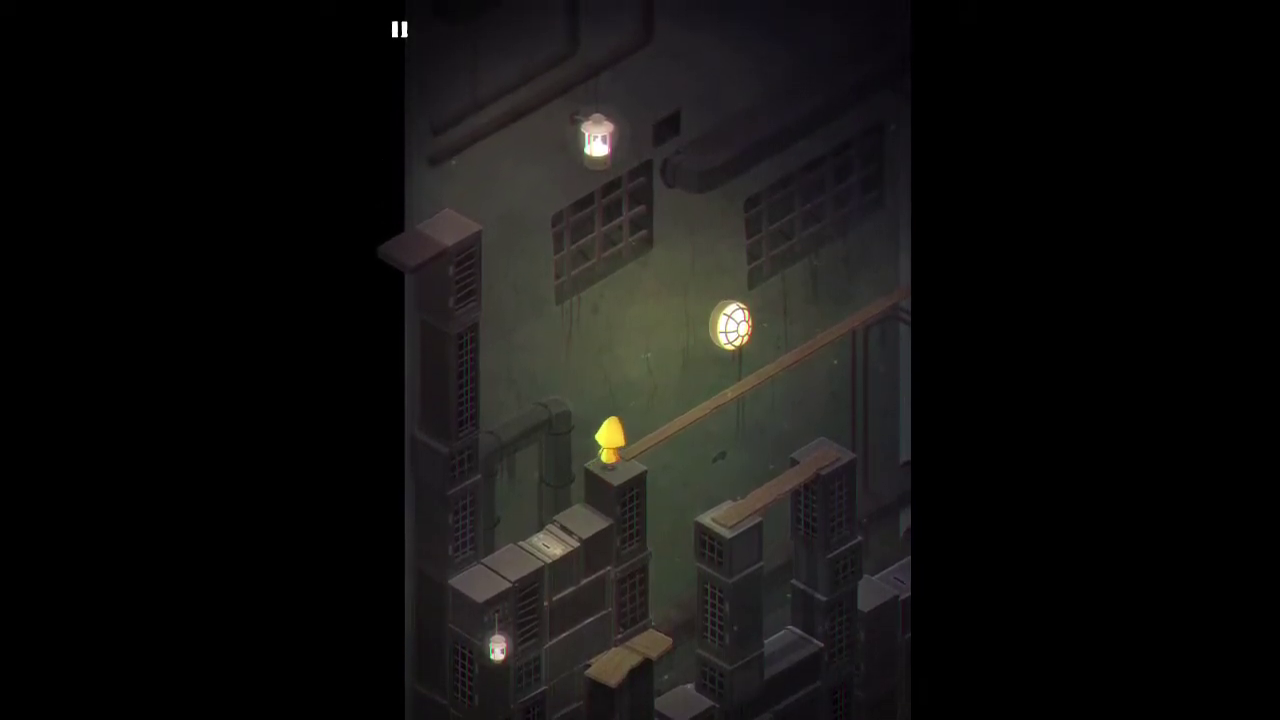
click(790, 385)
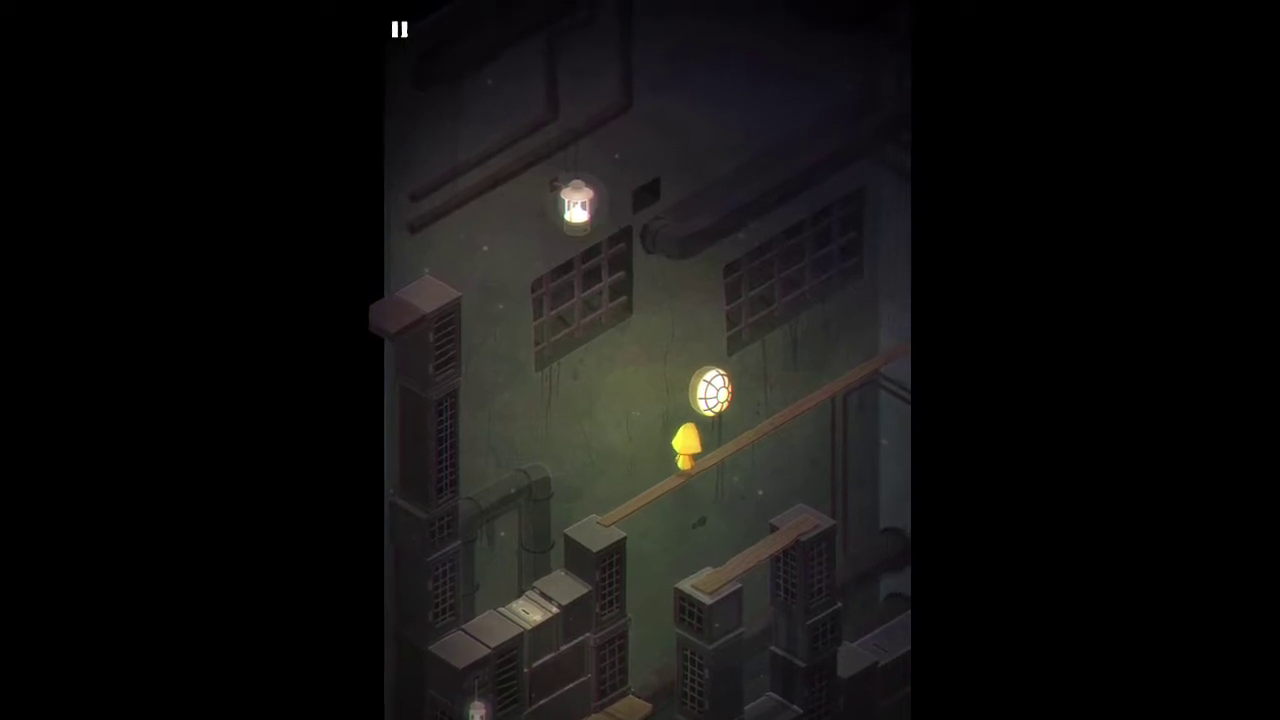
click(800, 409)
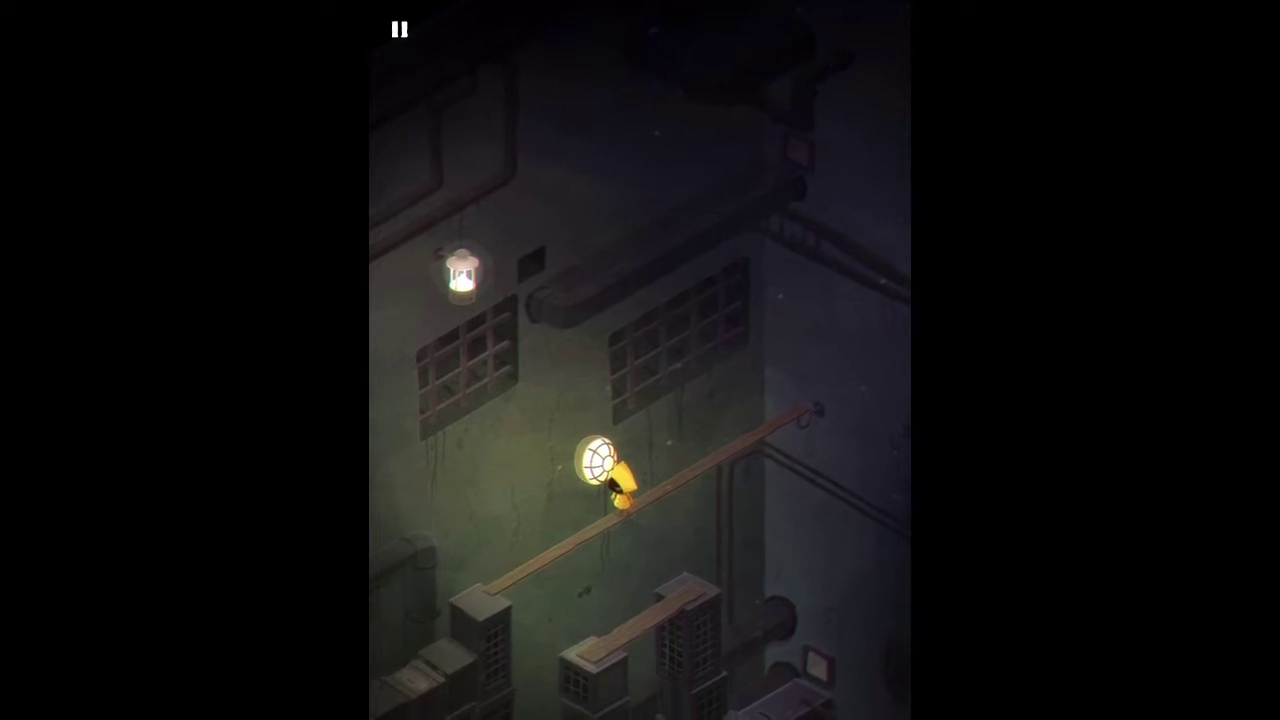
click(490, 590)
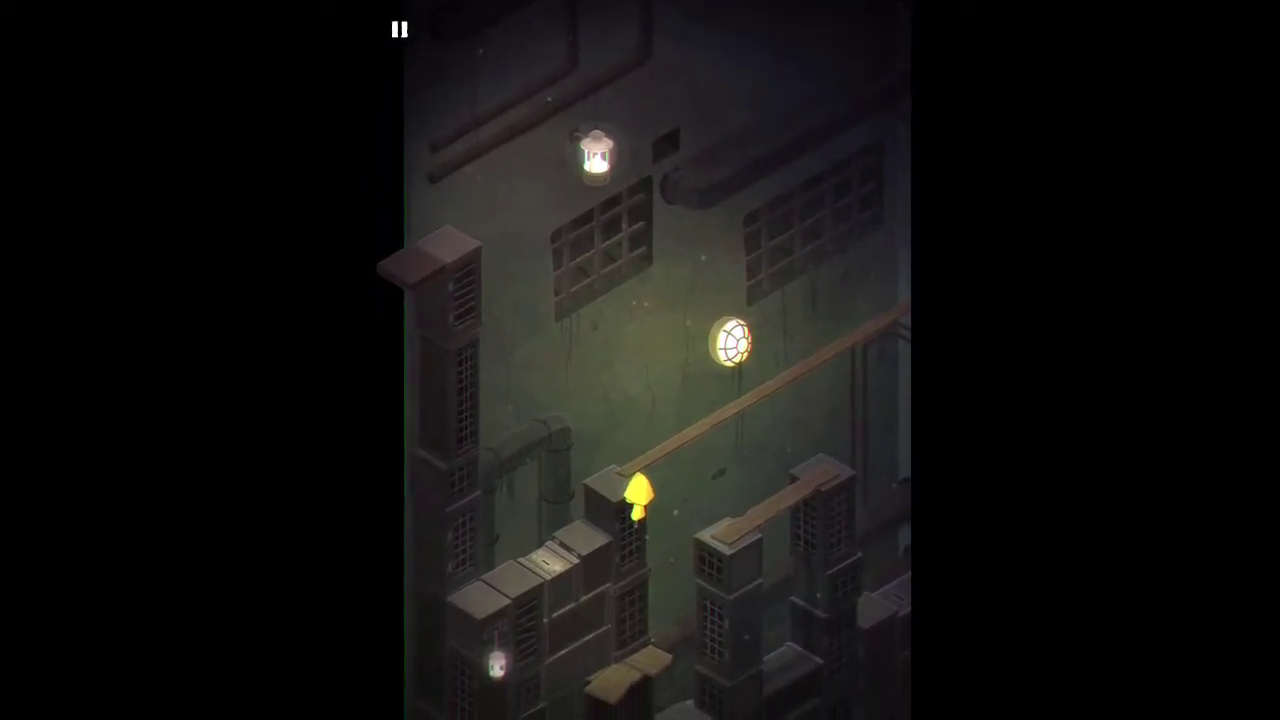
click(634, 618)
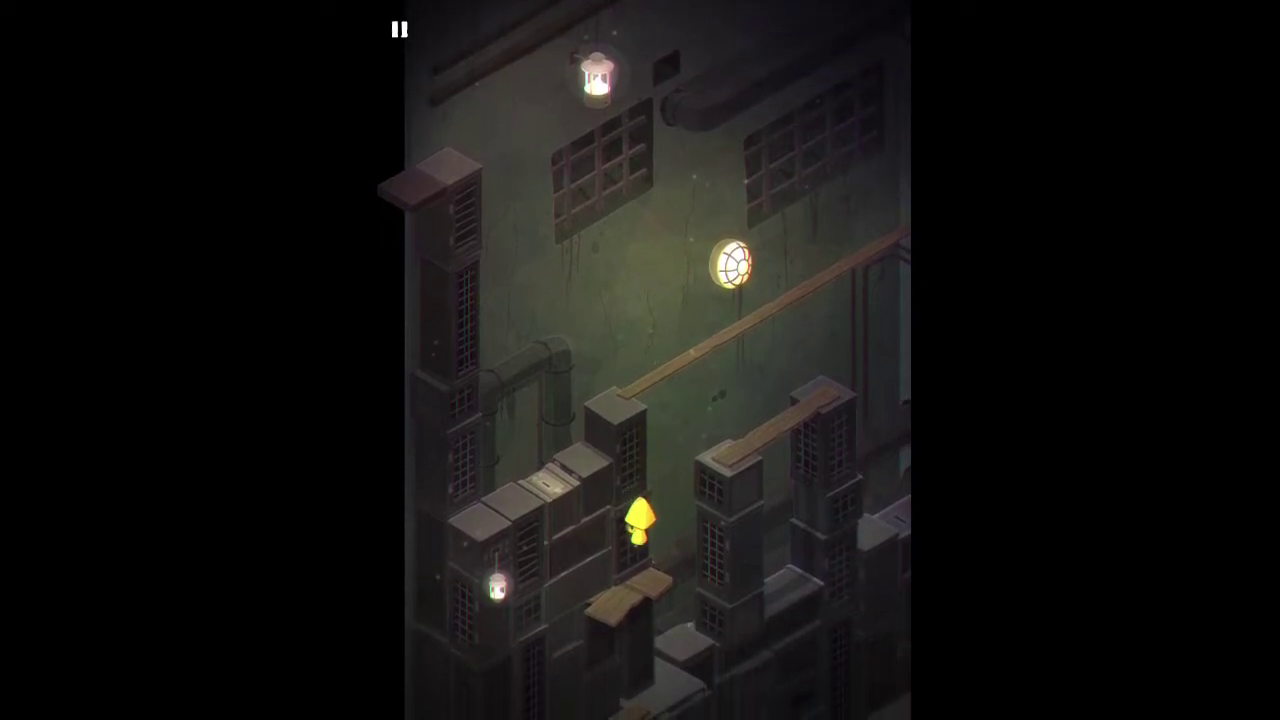
click(614, 540)
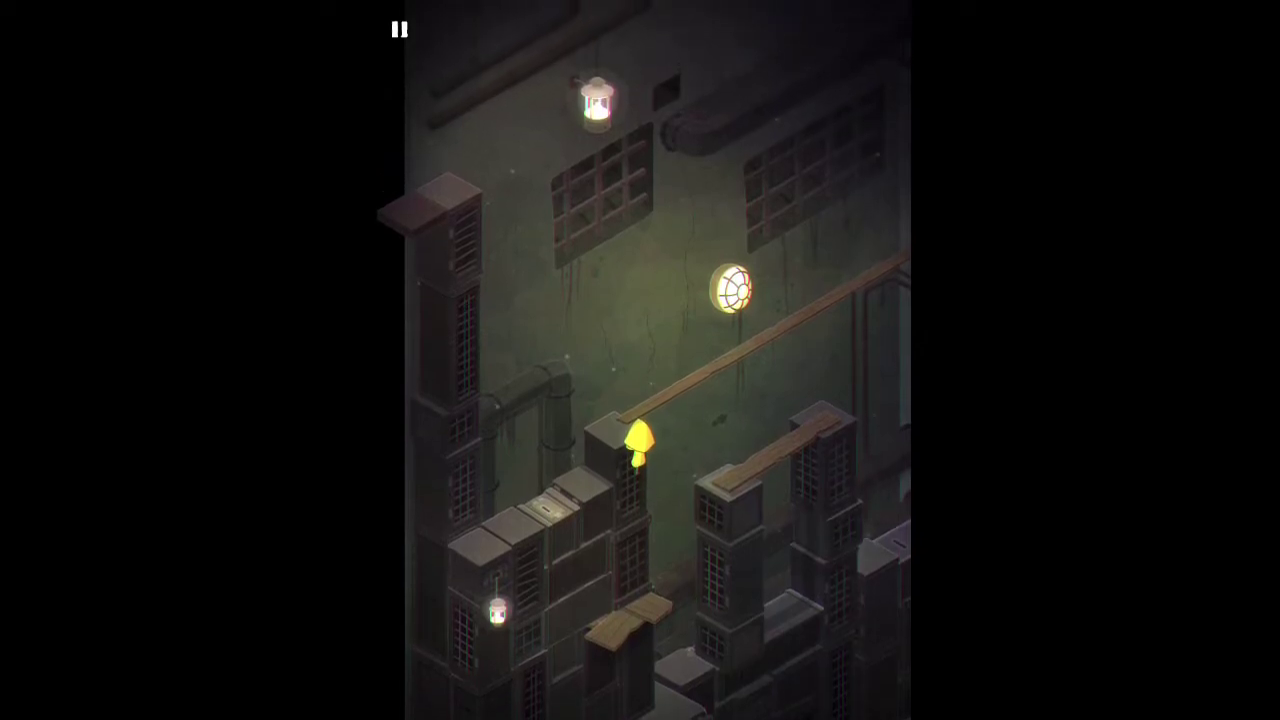
click(580, 510)
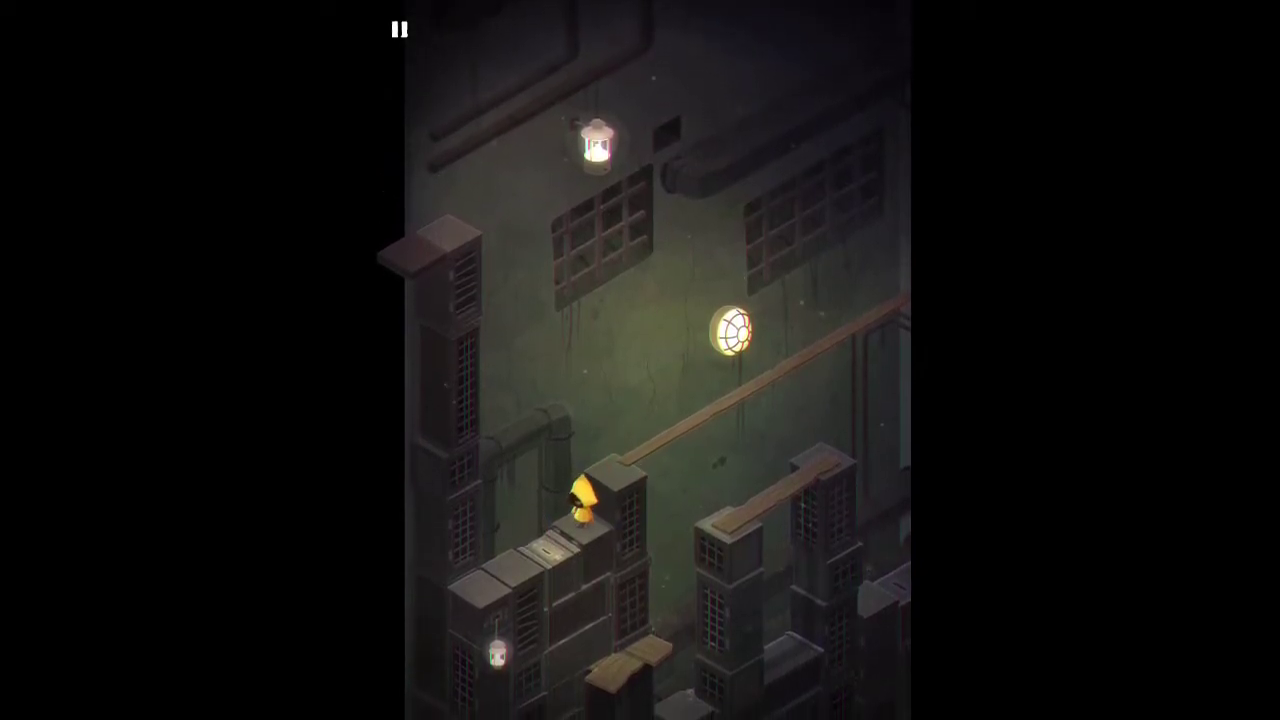
click(510, 508)
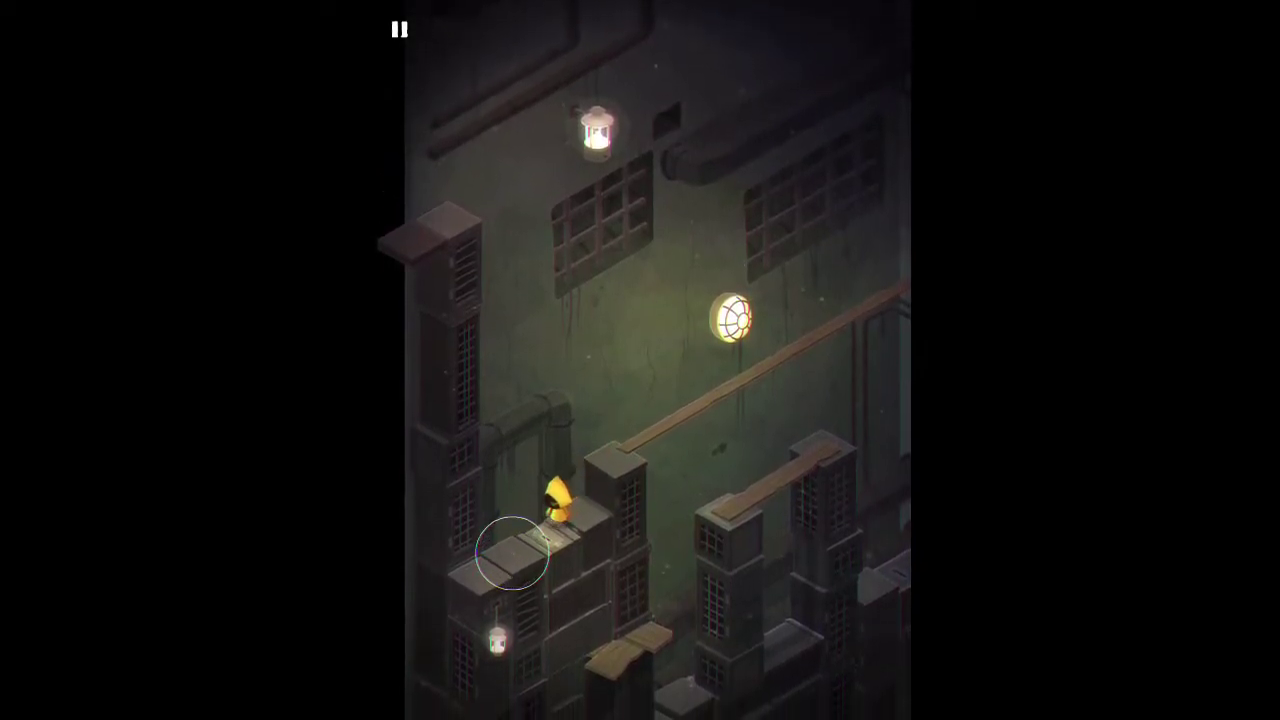
click(523, 528)
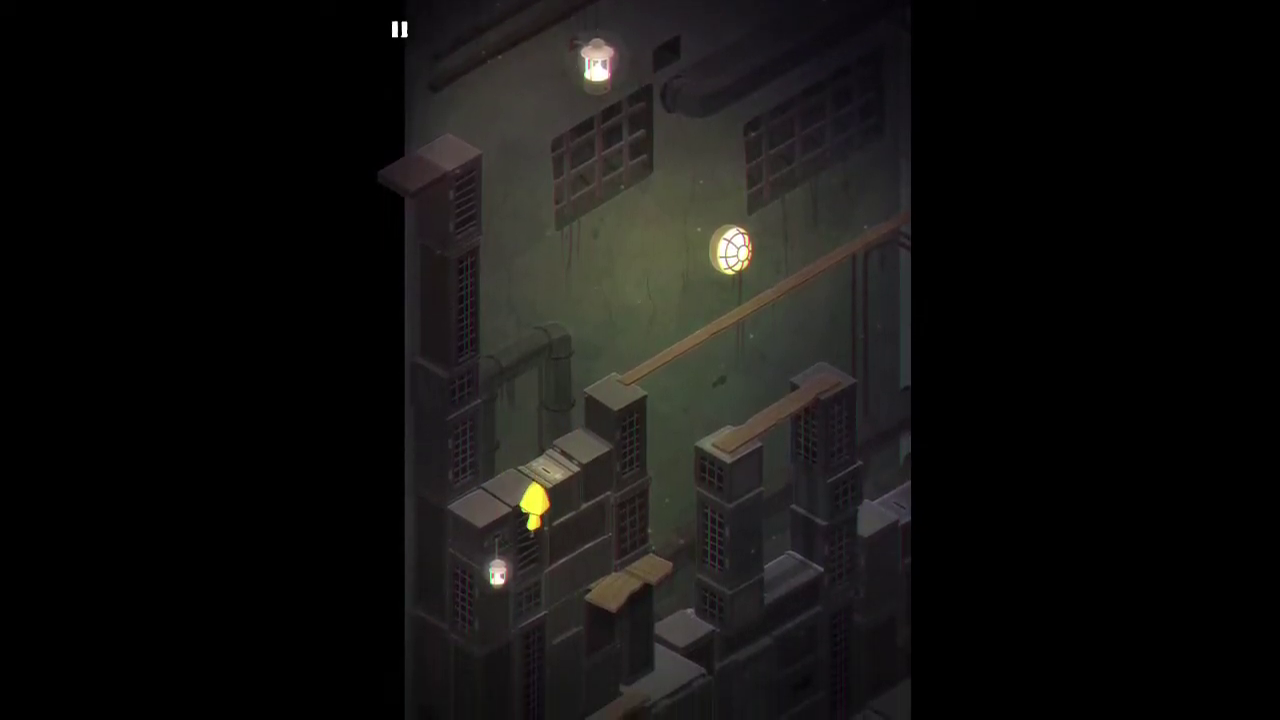
click(514, 557)
click(520, 615)
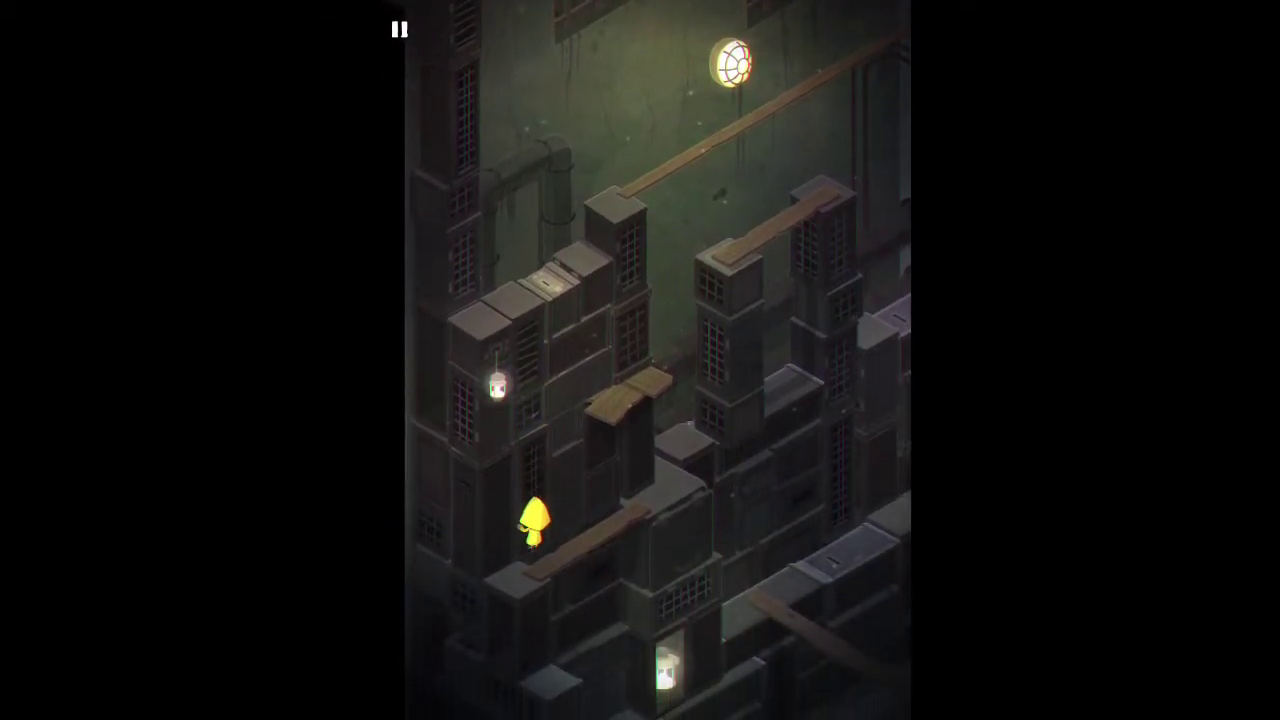
click(686, 457)
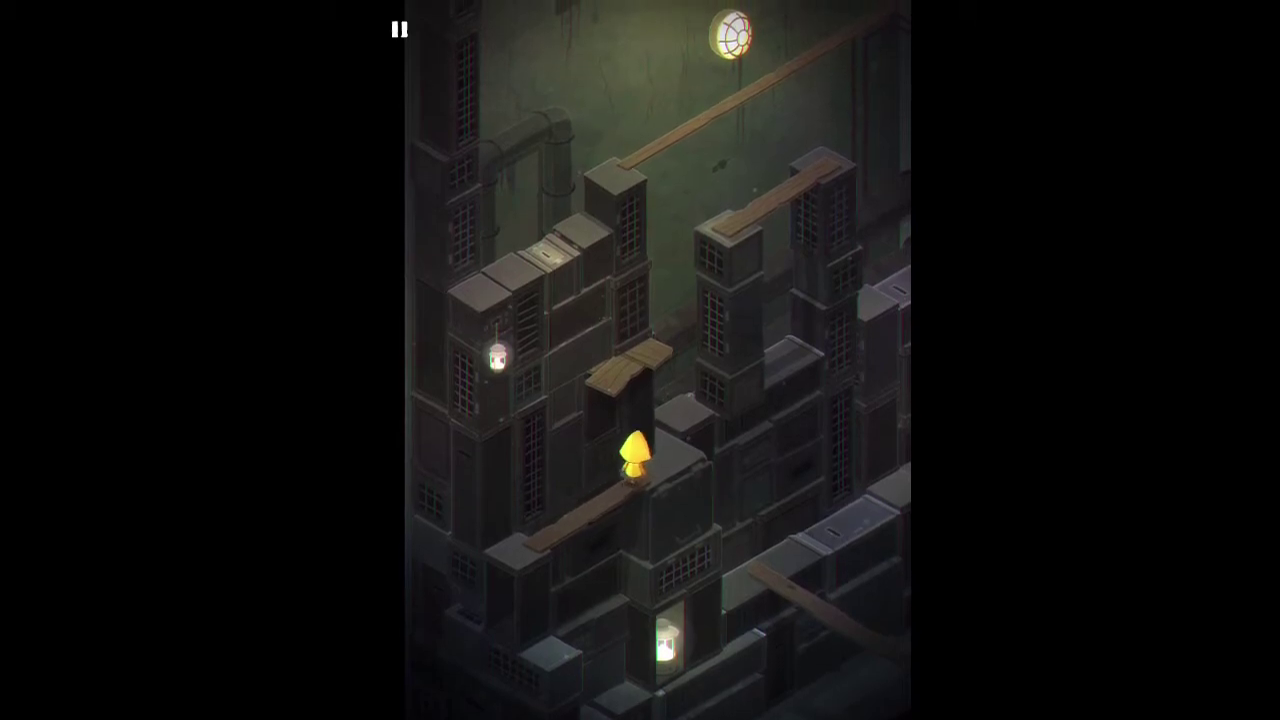
click(694, 414)
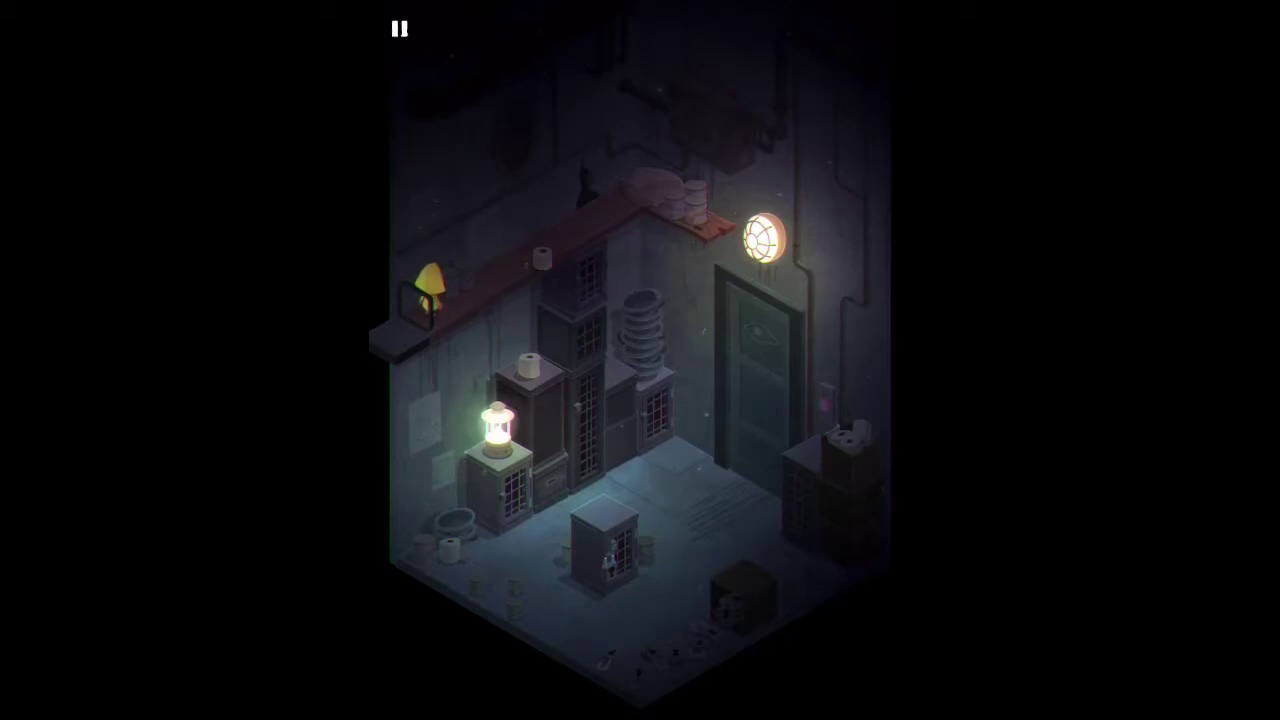
click(500, 274)
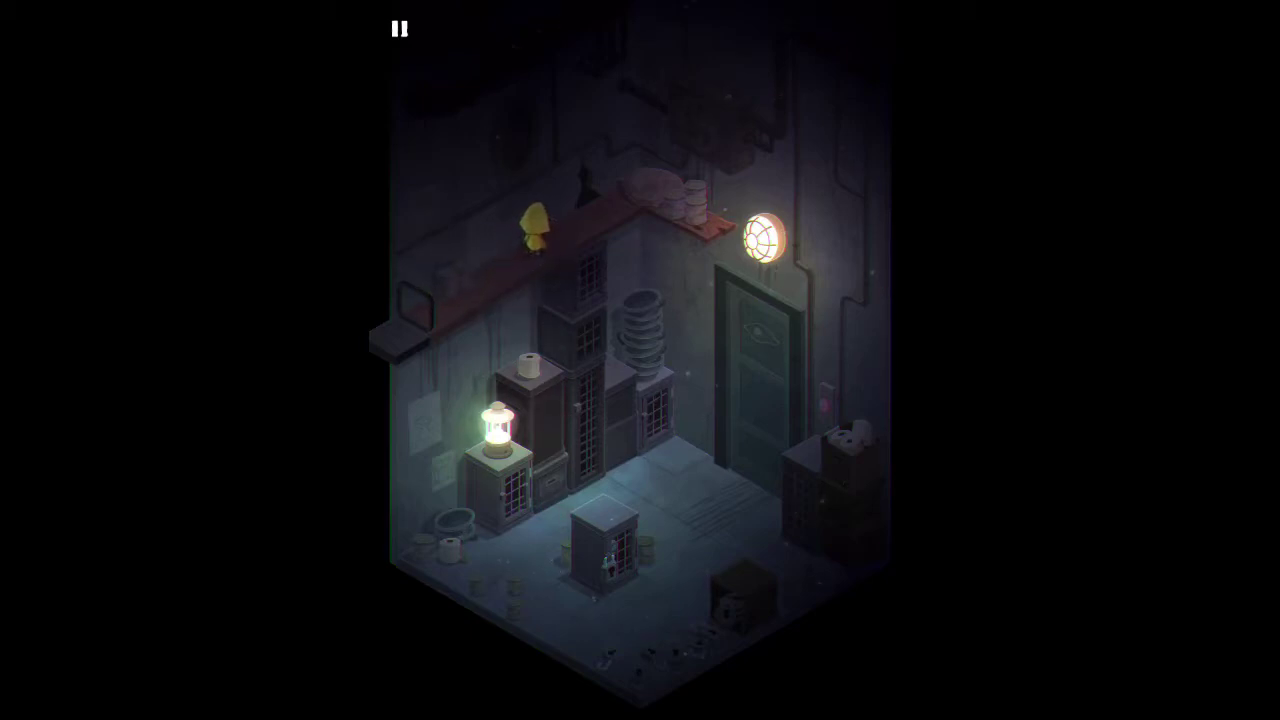
click(604, 213)
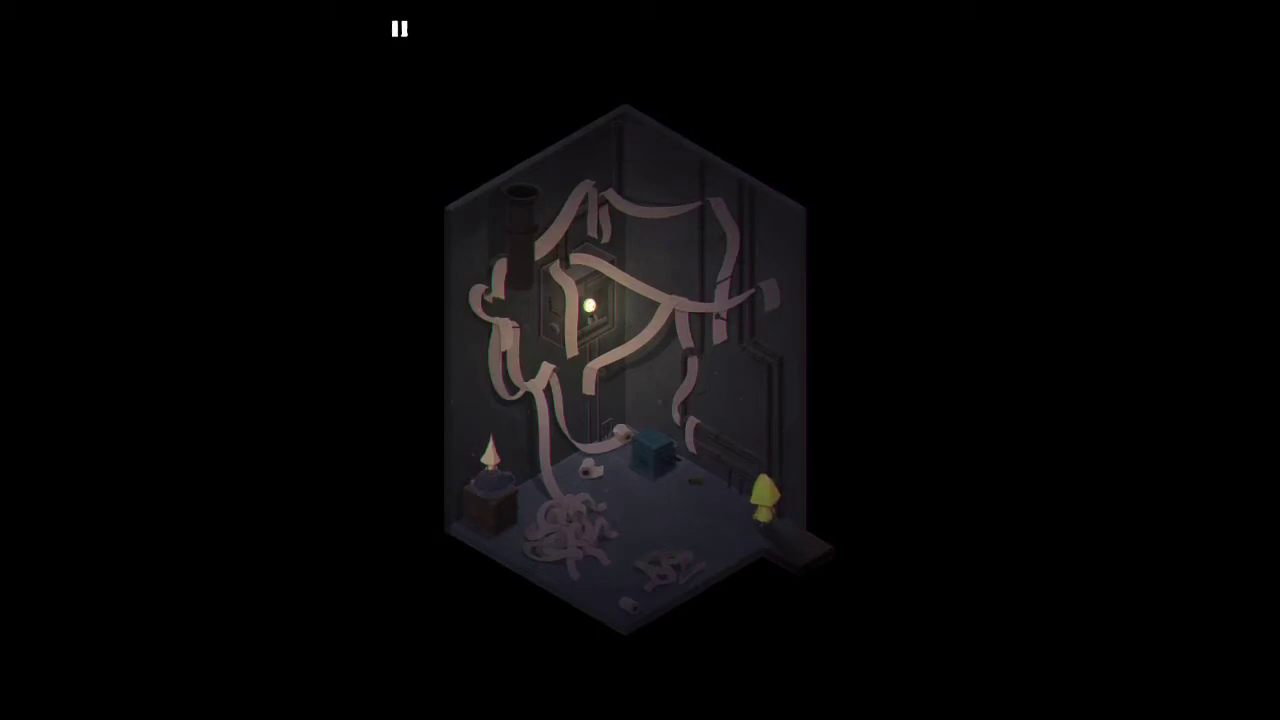
click(625, 526)
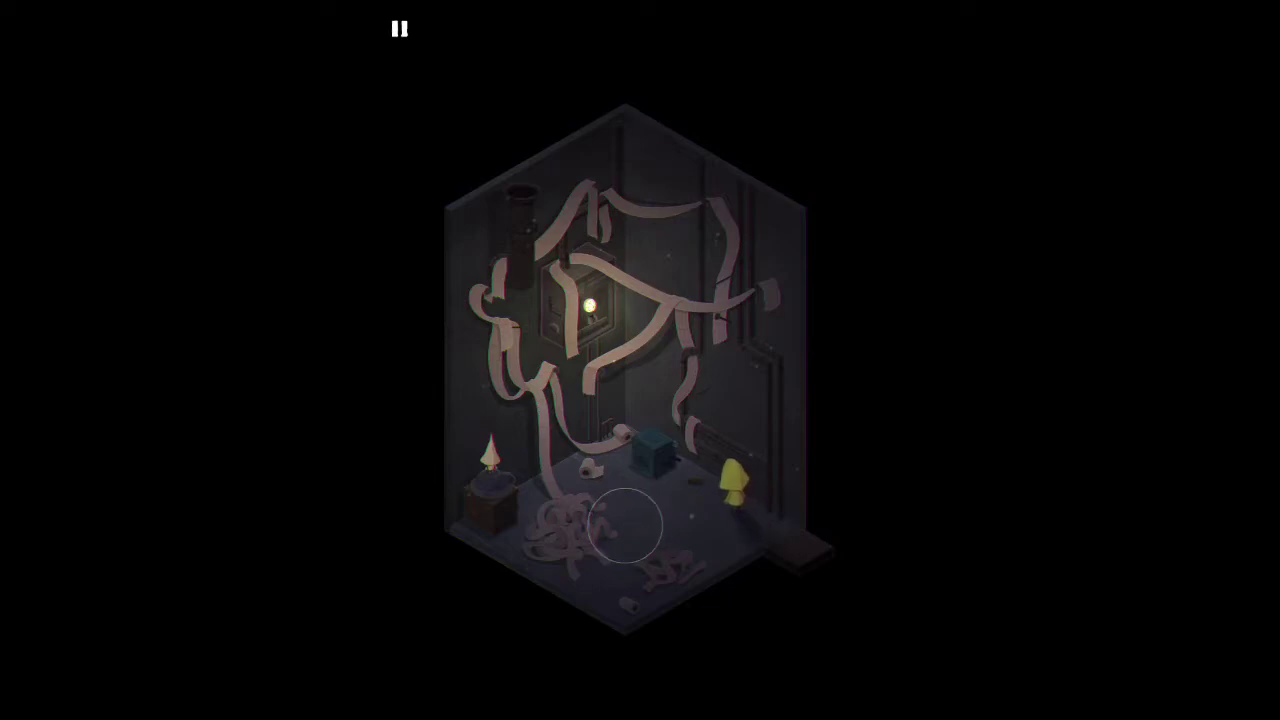
click(625, 487)
click(652, 450)
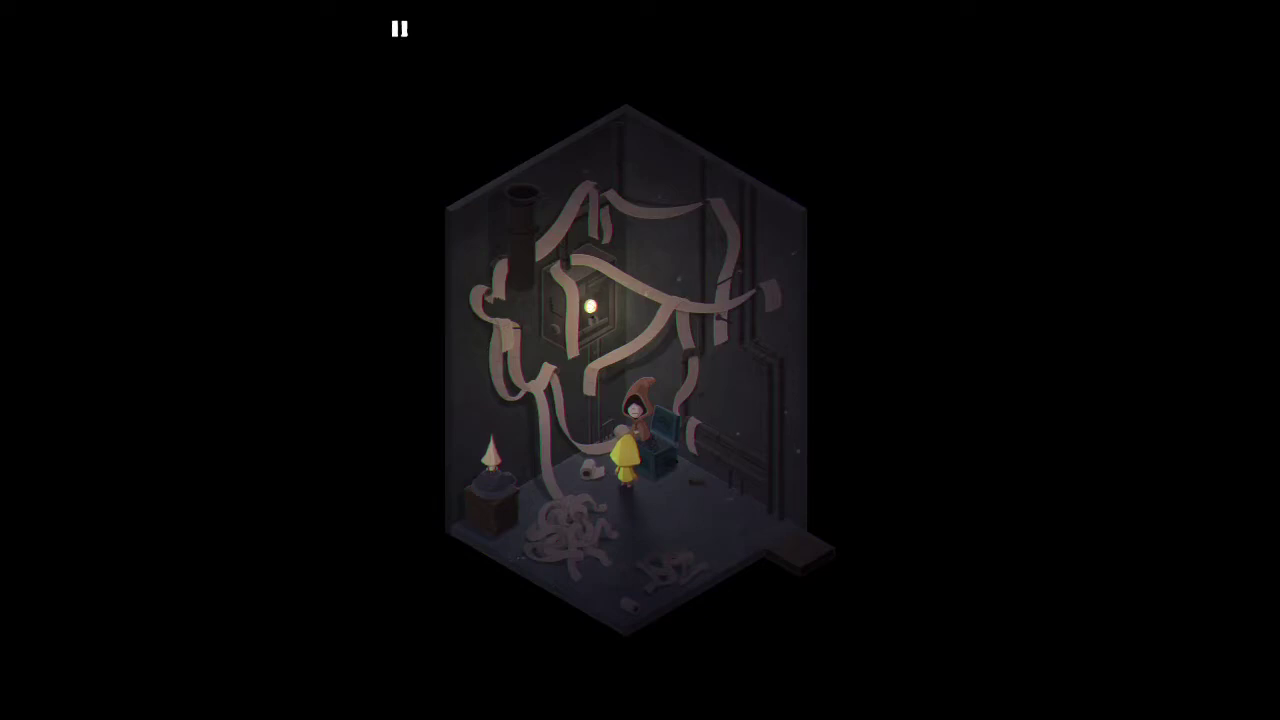
click(677, 523)
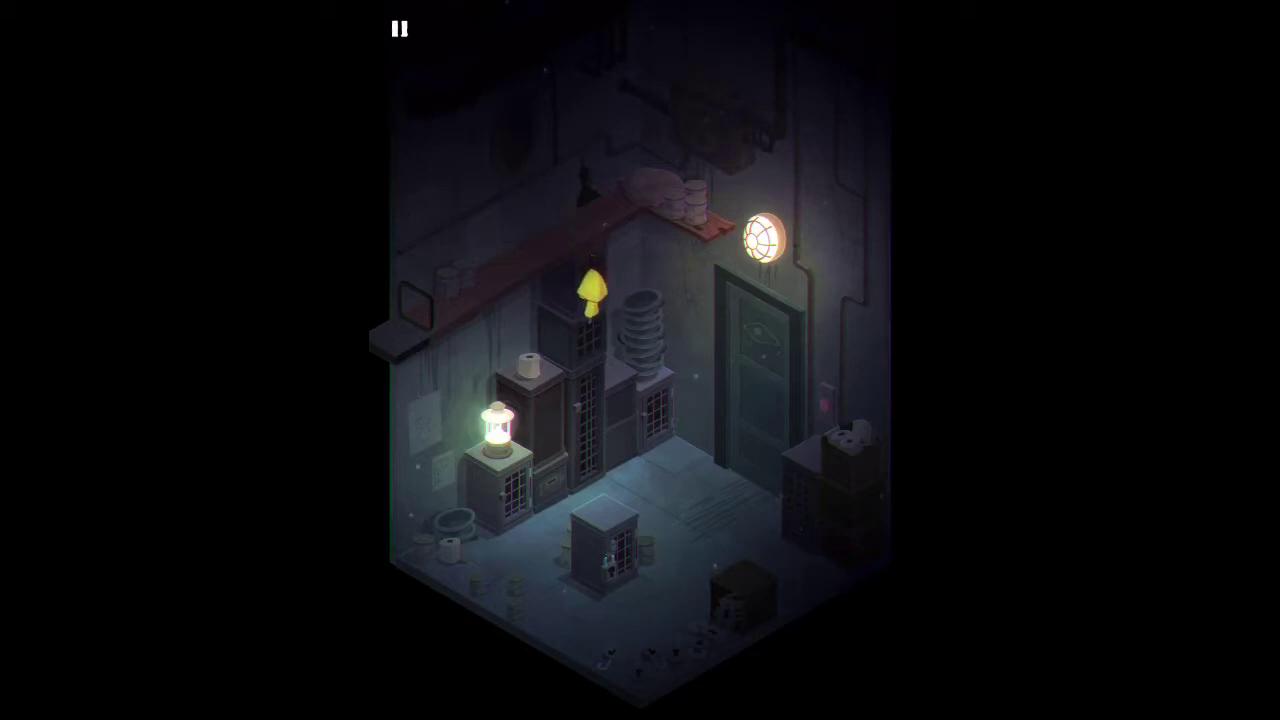
click(588, 325)
click(589, 425)
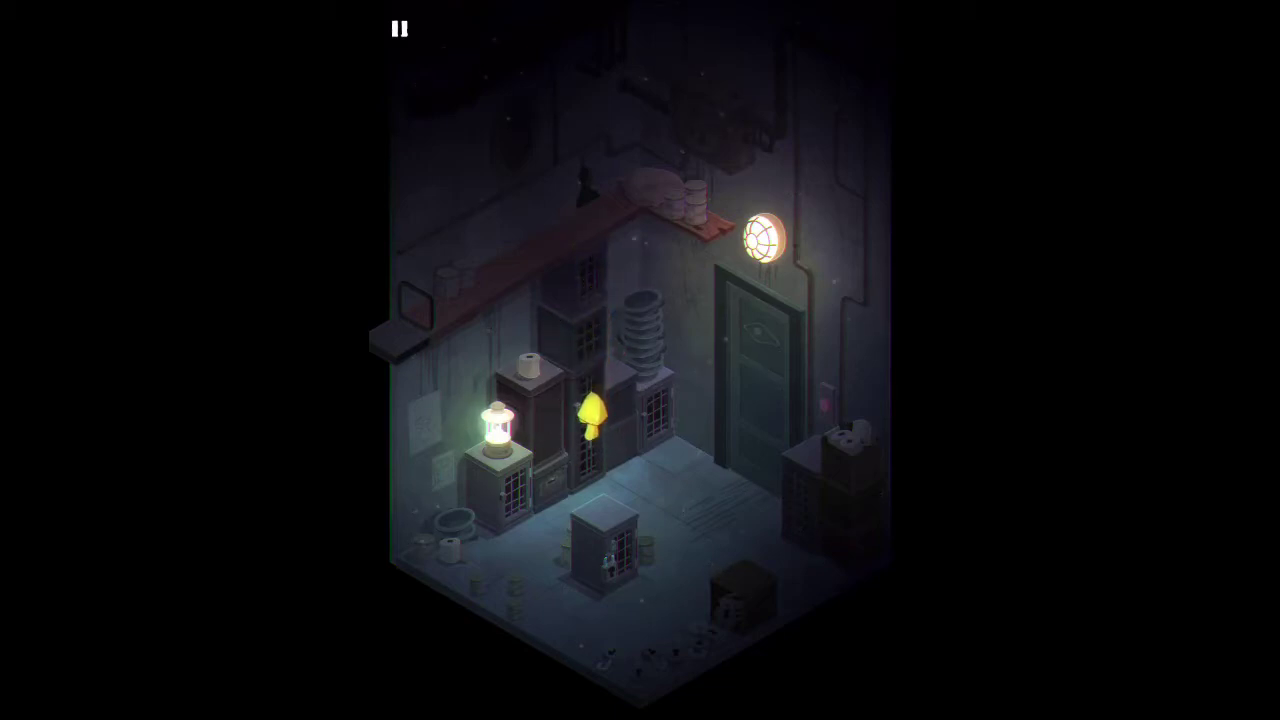
click(535, 539)
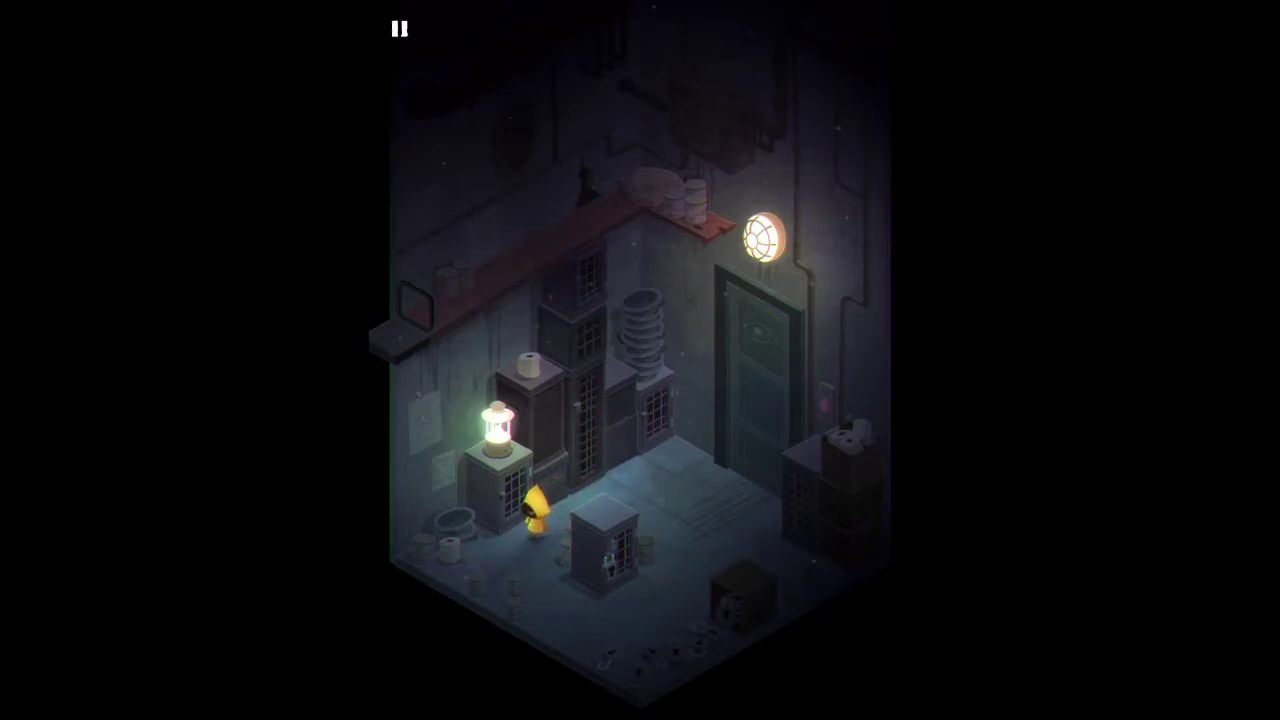
click(536, 619)
click(607, 618)
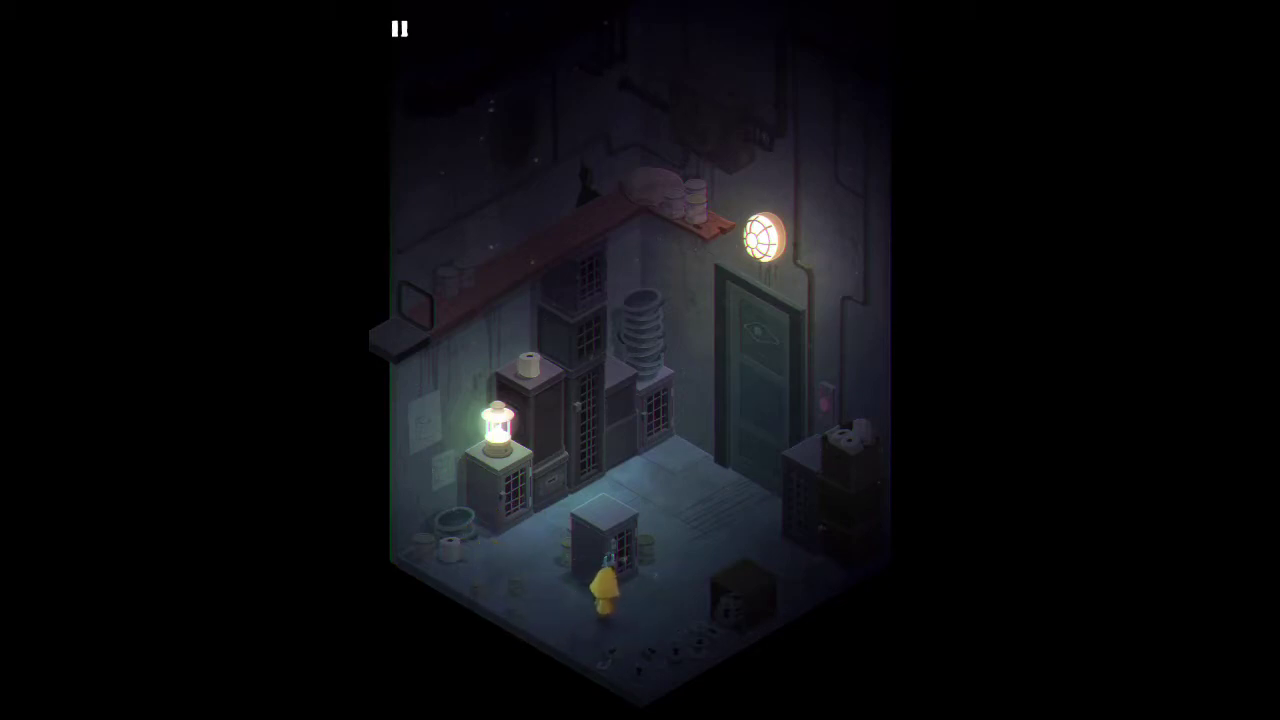
click(536, 618)
click(500, 598)
click(570, 638)
click(600, 660)
click(710, 517)
click(588, 426)
click(745, 498)
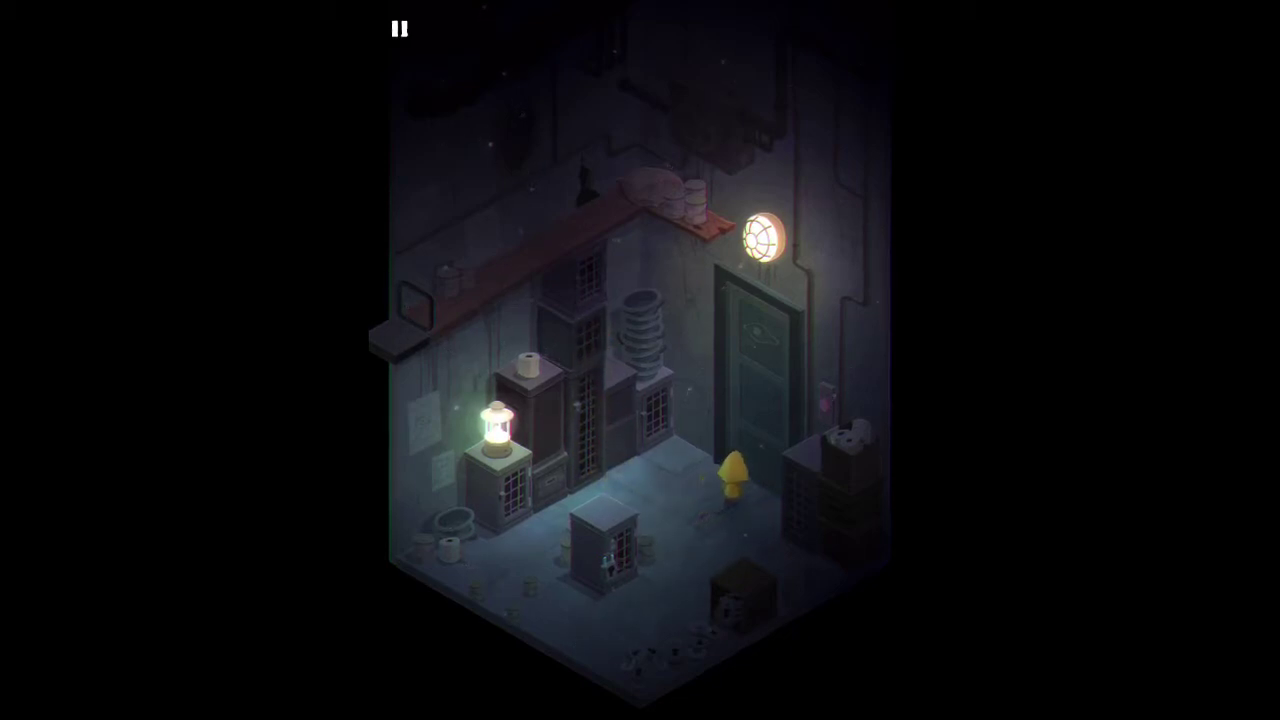
click(797, 487)
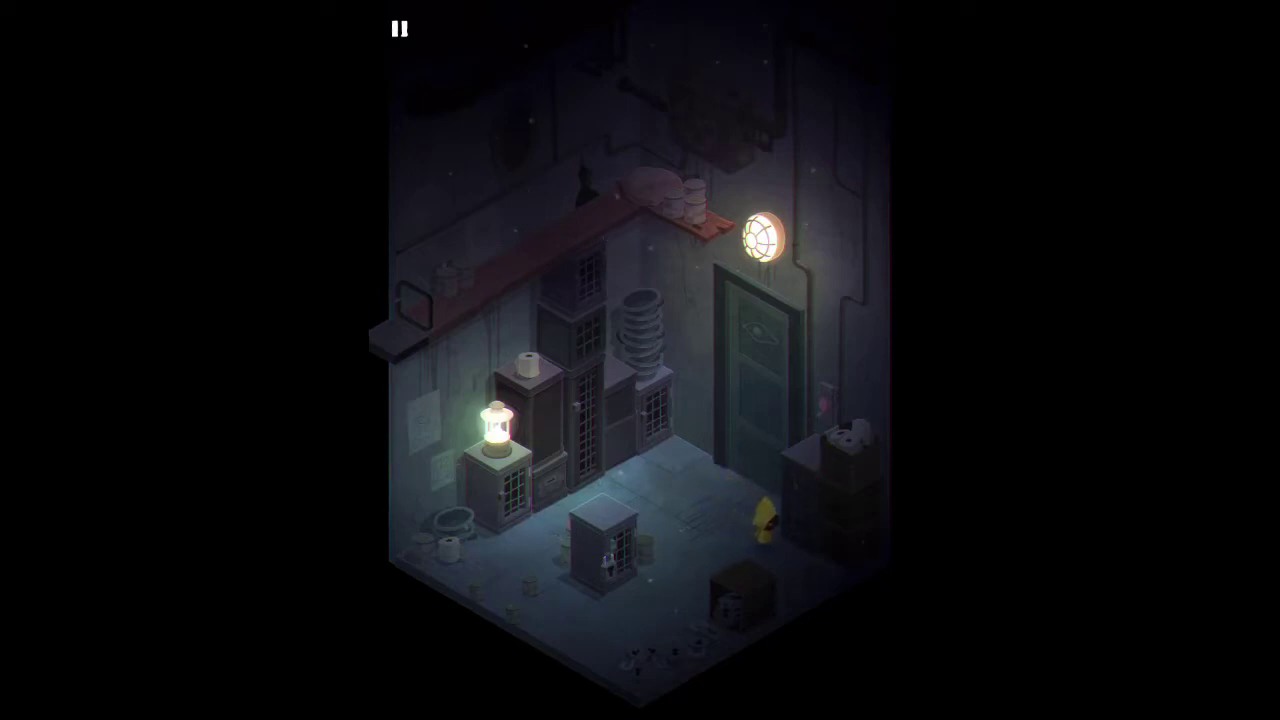
click(814, 443)
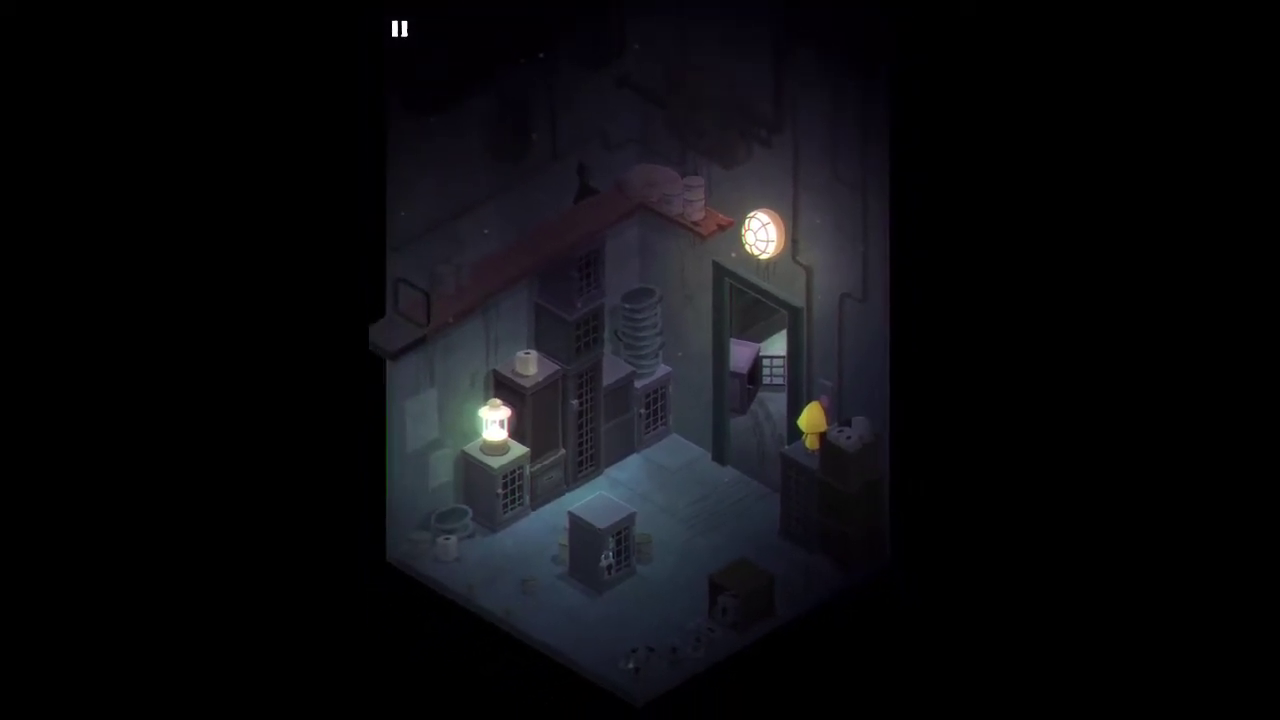
click(790, 492)
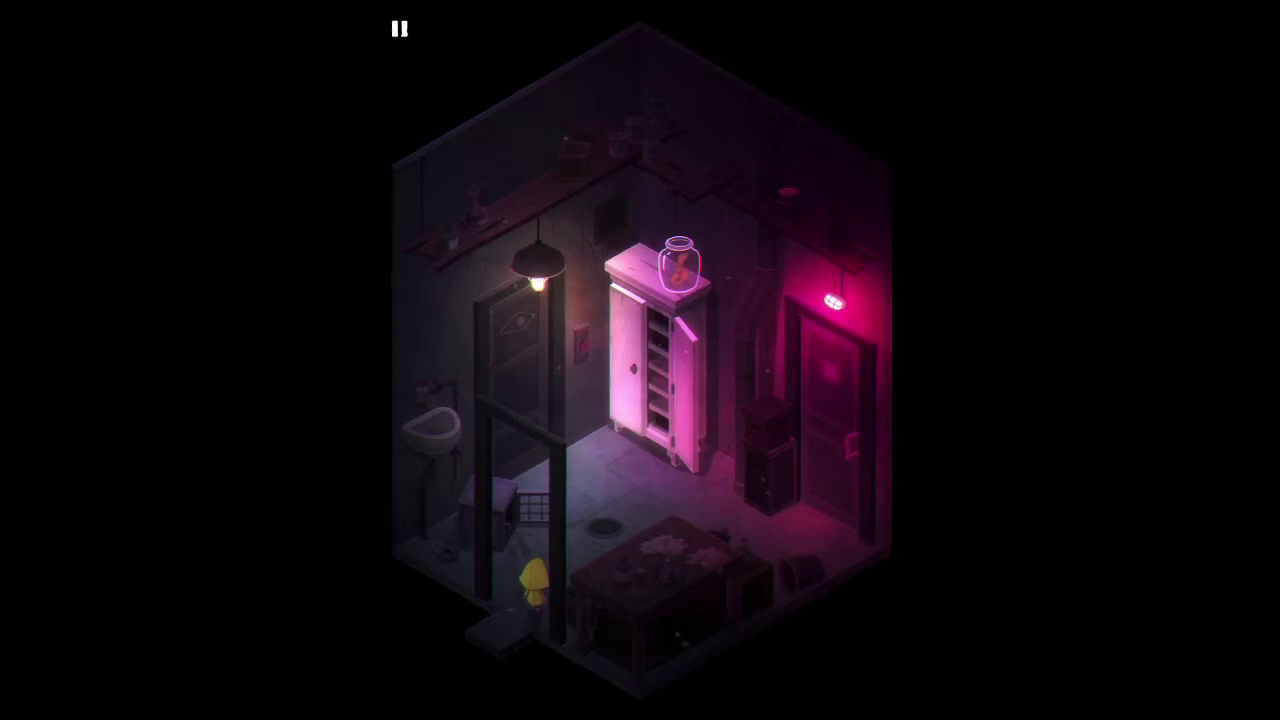
click(607, 528)
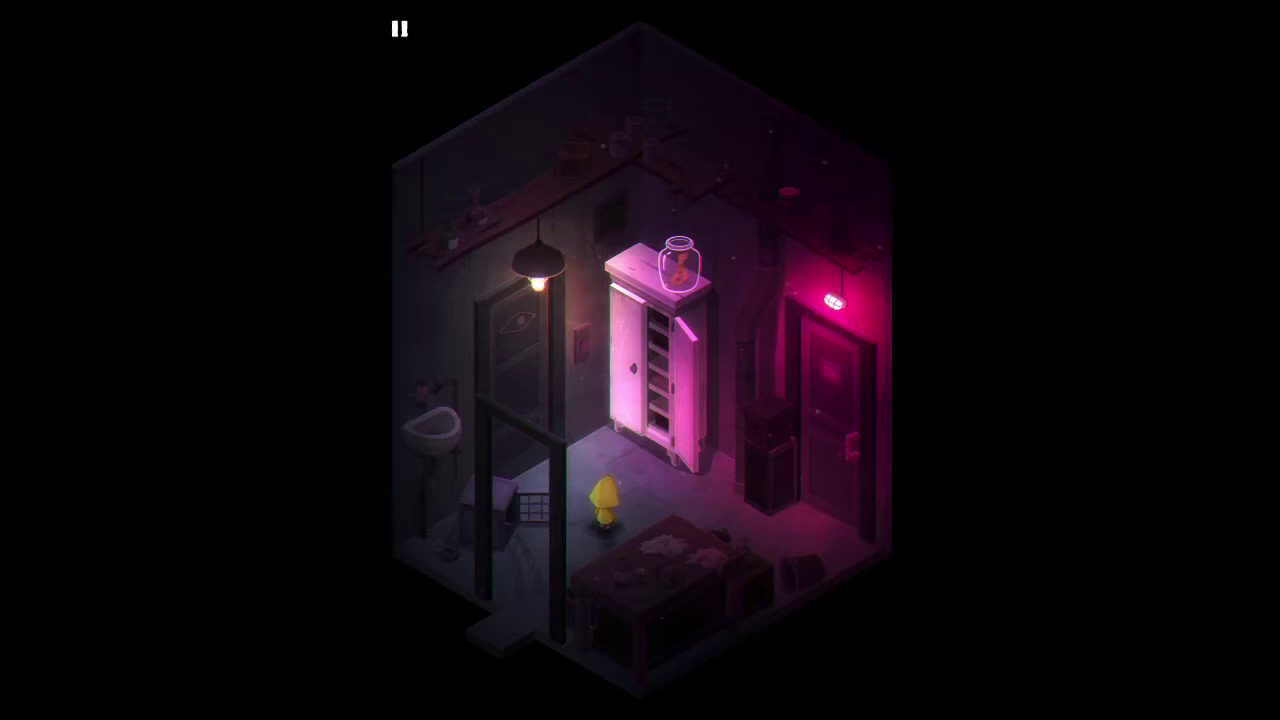
click(780, 548)
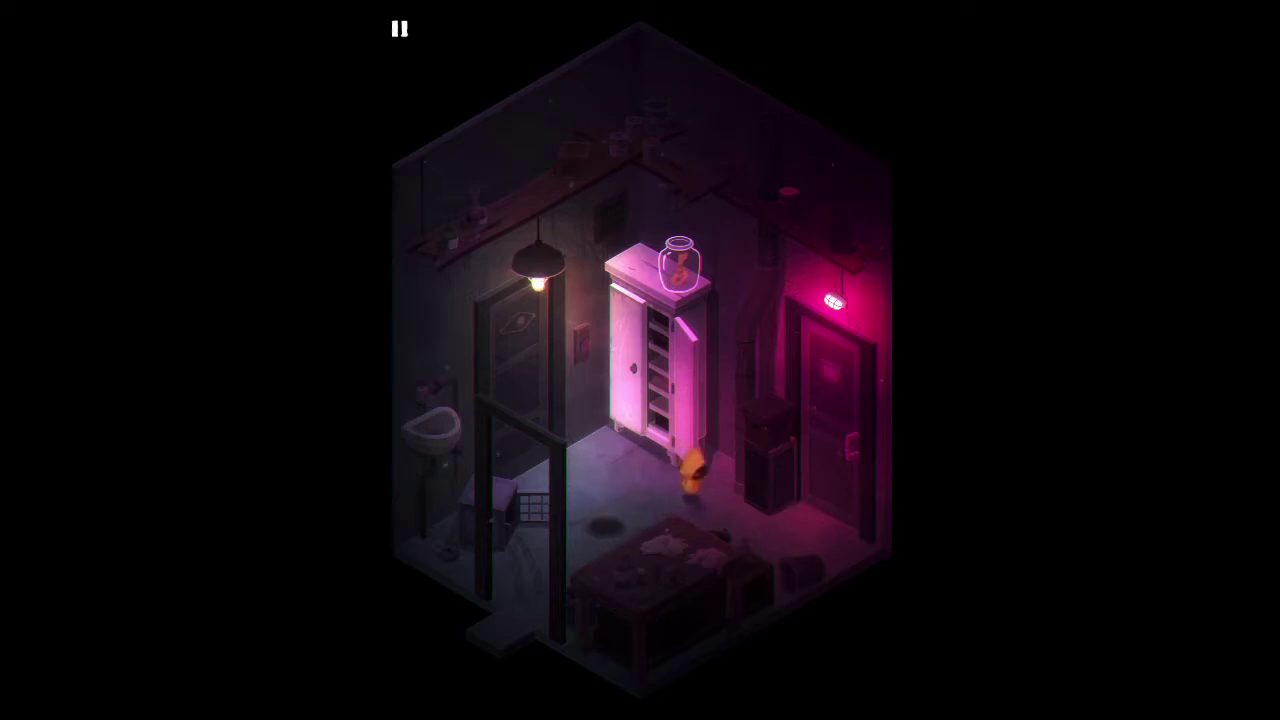
click(640, 370)
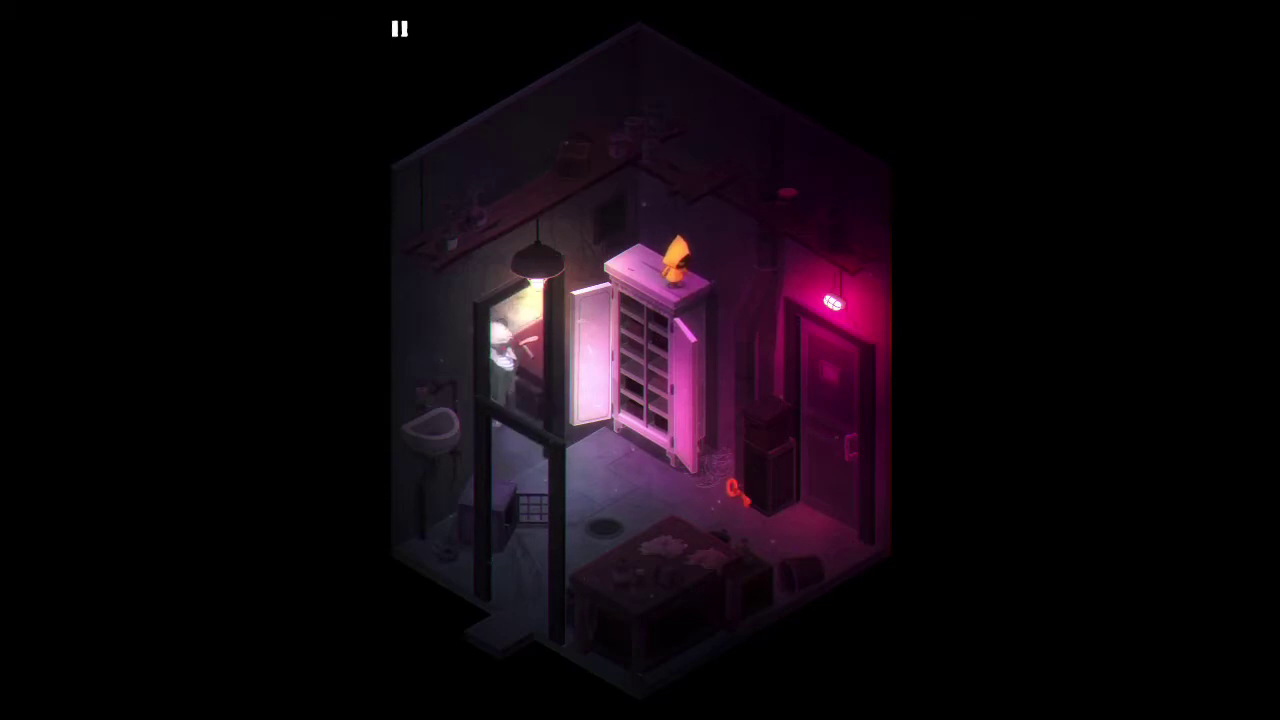
click(640, 260)
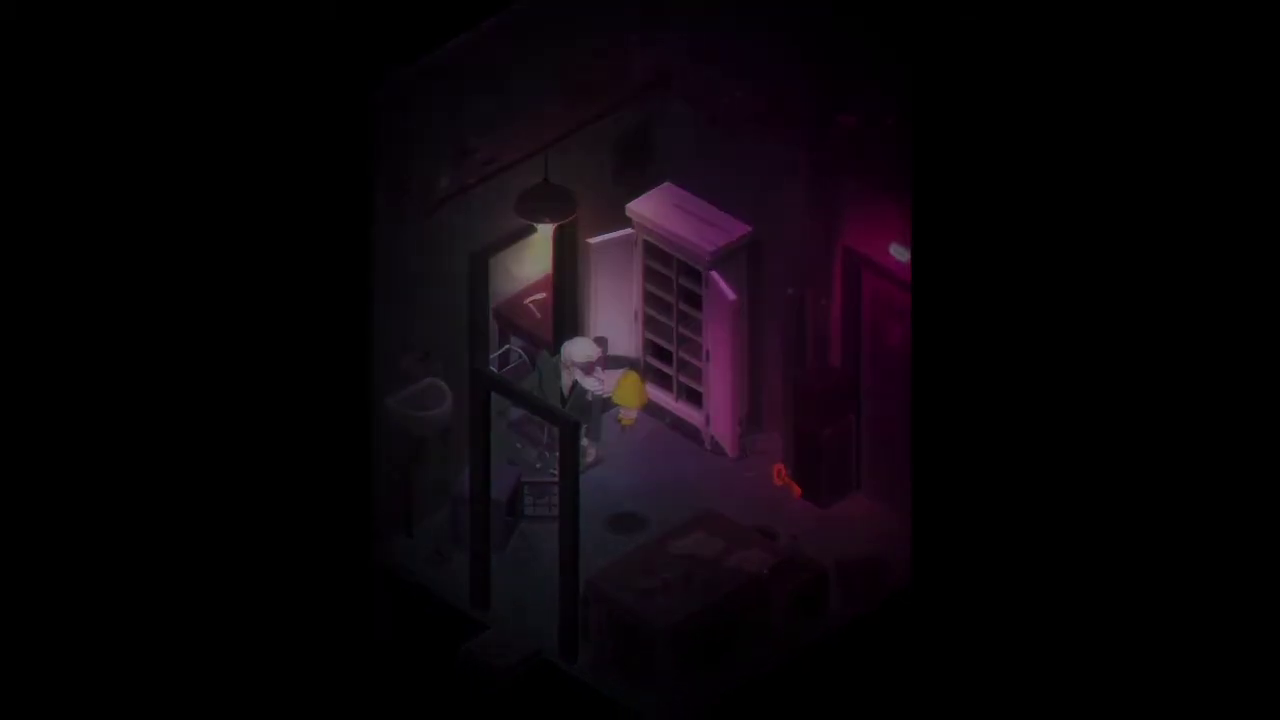
click(673, 286)
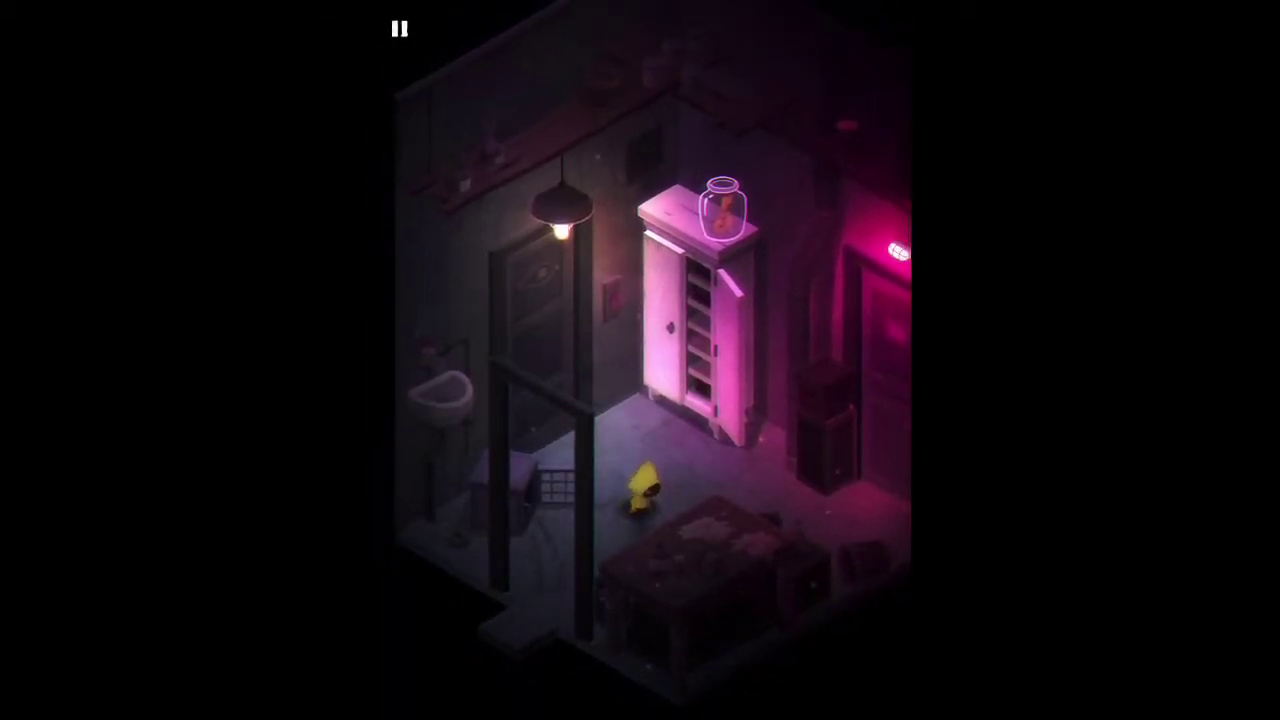
click(615, 440)
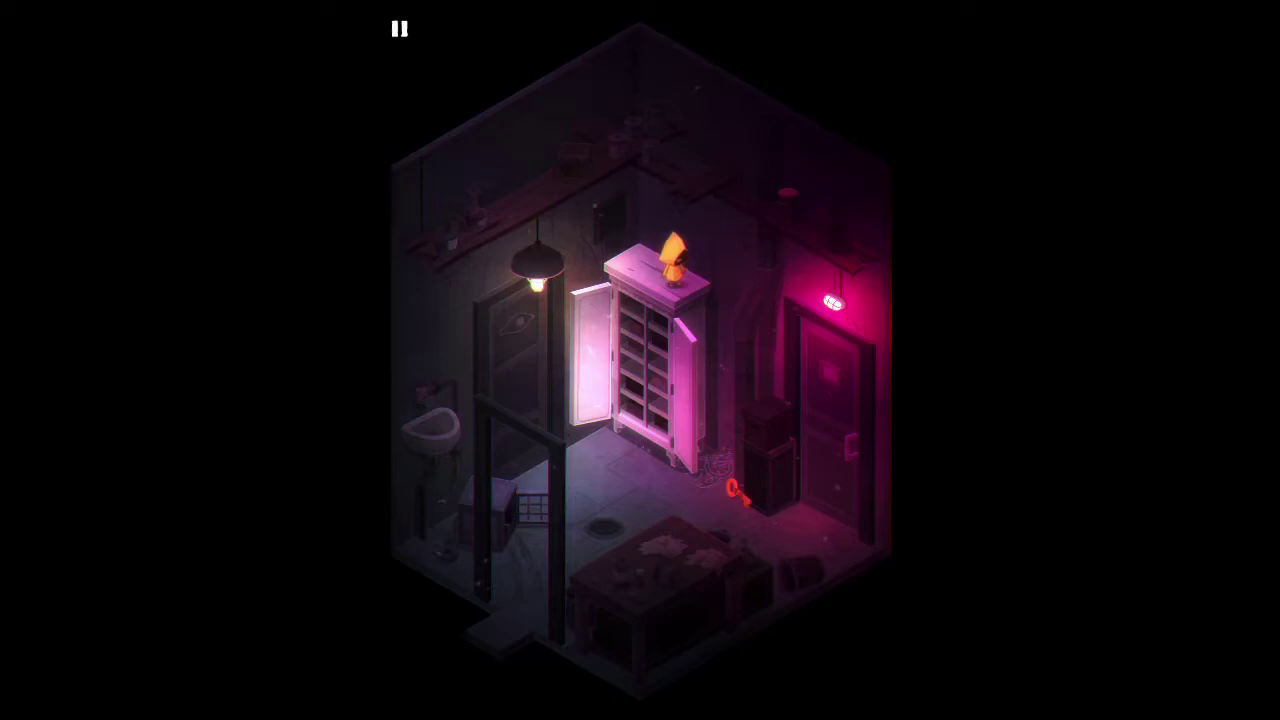
click(621, 417)
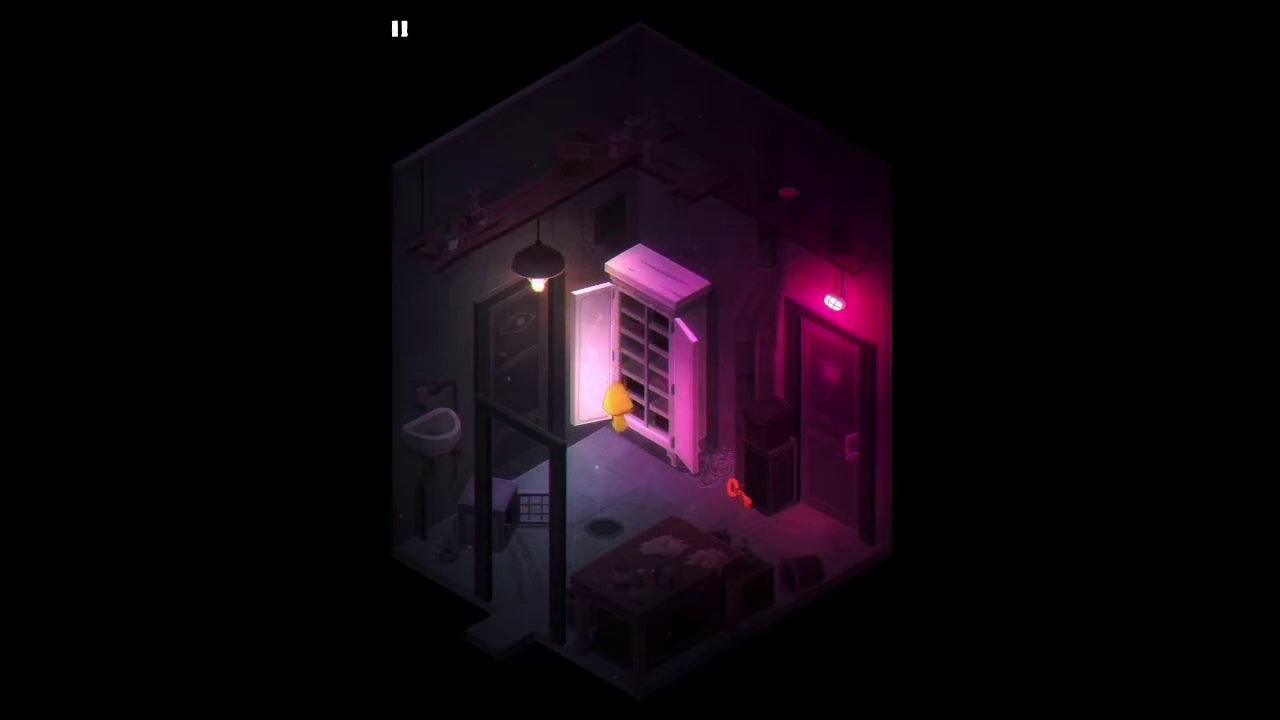
click(709, 500)
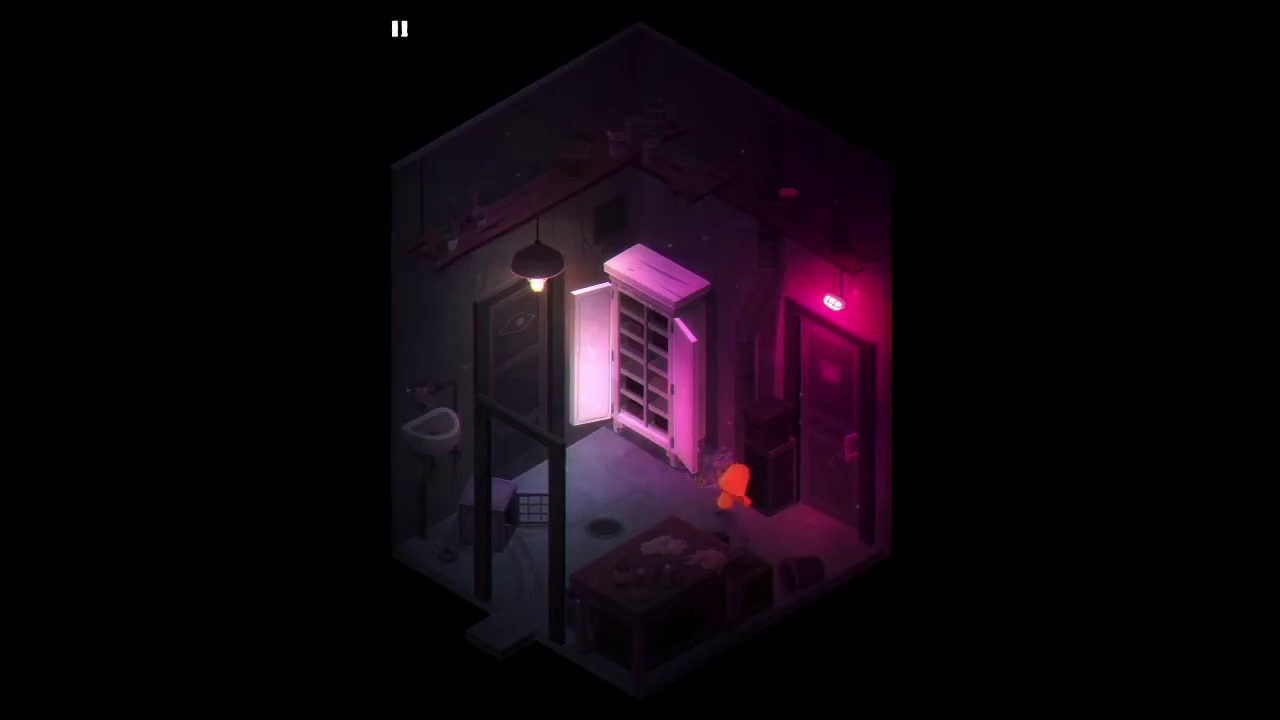
click(535, 610)
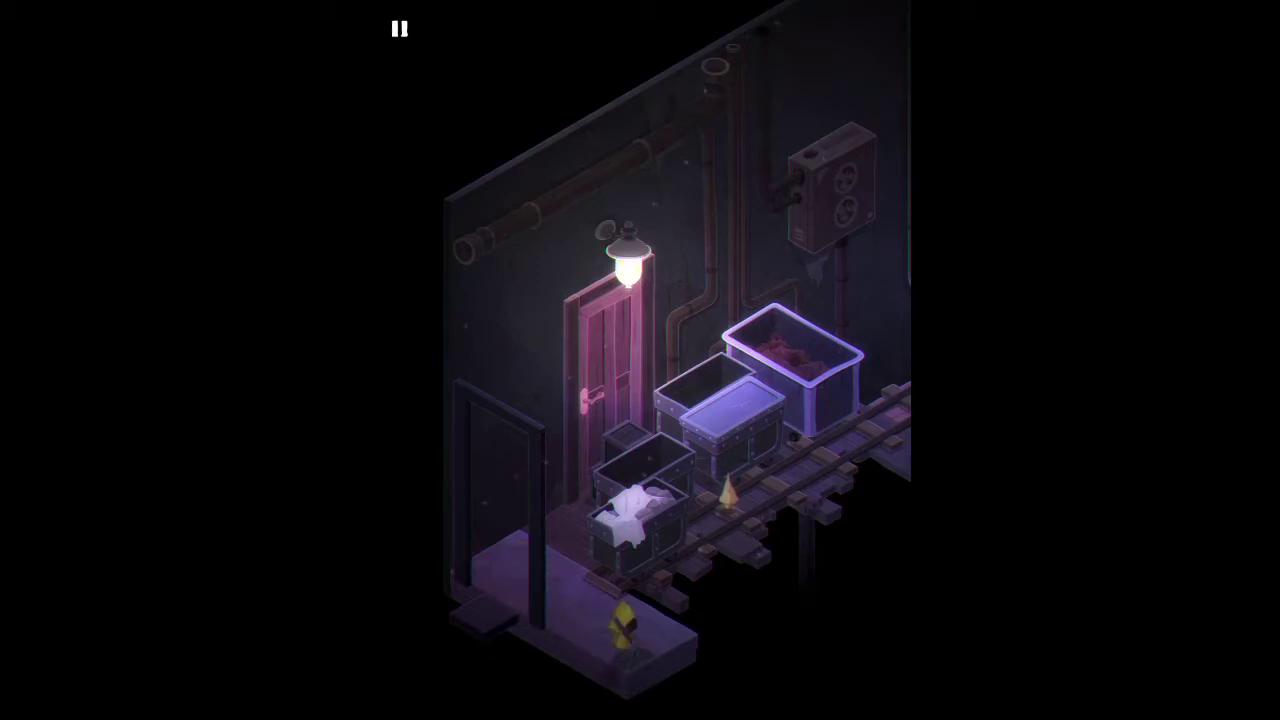
drag(514, 668, 470, 640)
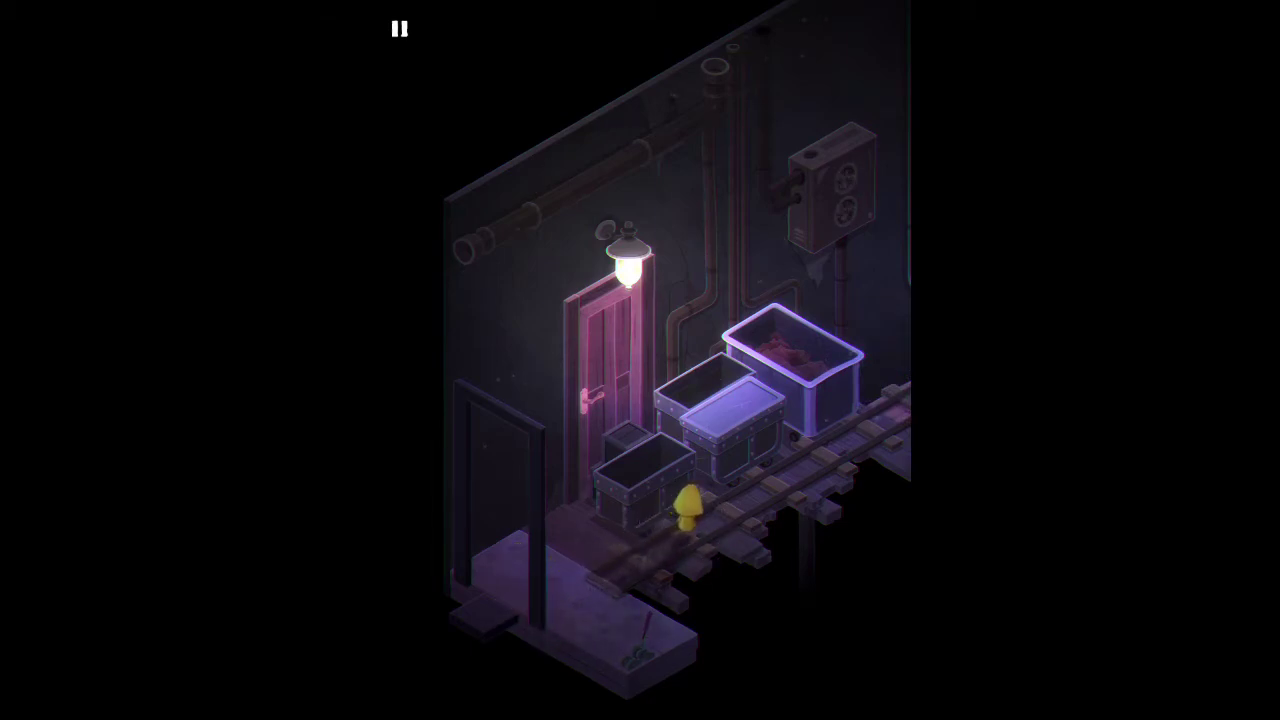
mouse_move(770, 450)
mouse_down()
mouse_move(810, 430)
mouse_move(830, 400)
mouse_up()
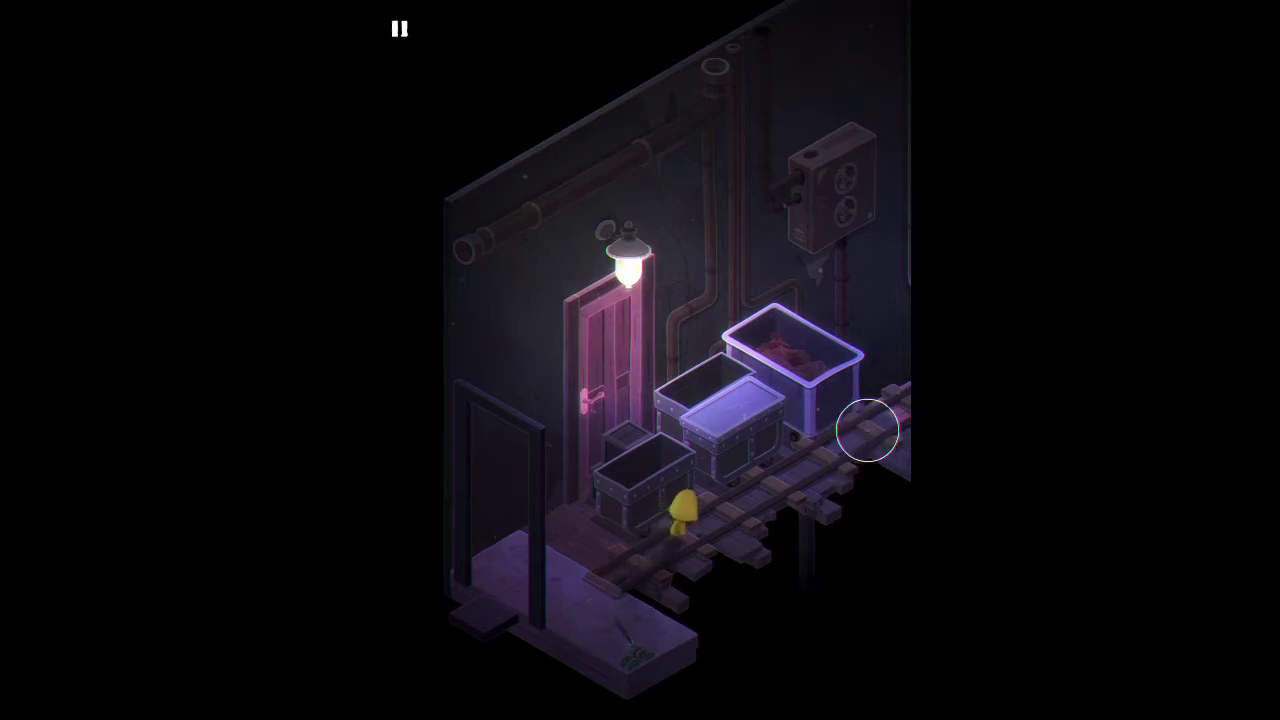
drag(868, 430, 762, 503)
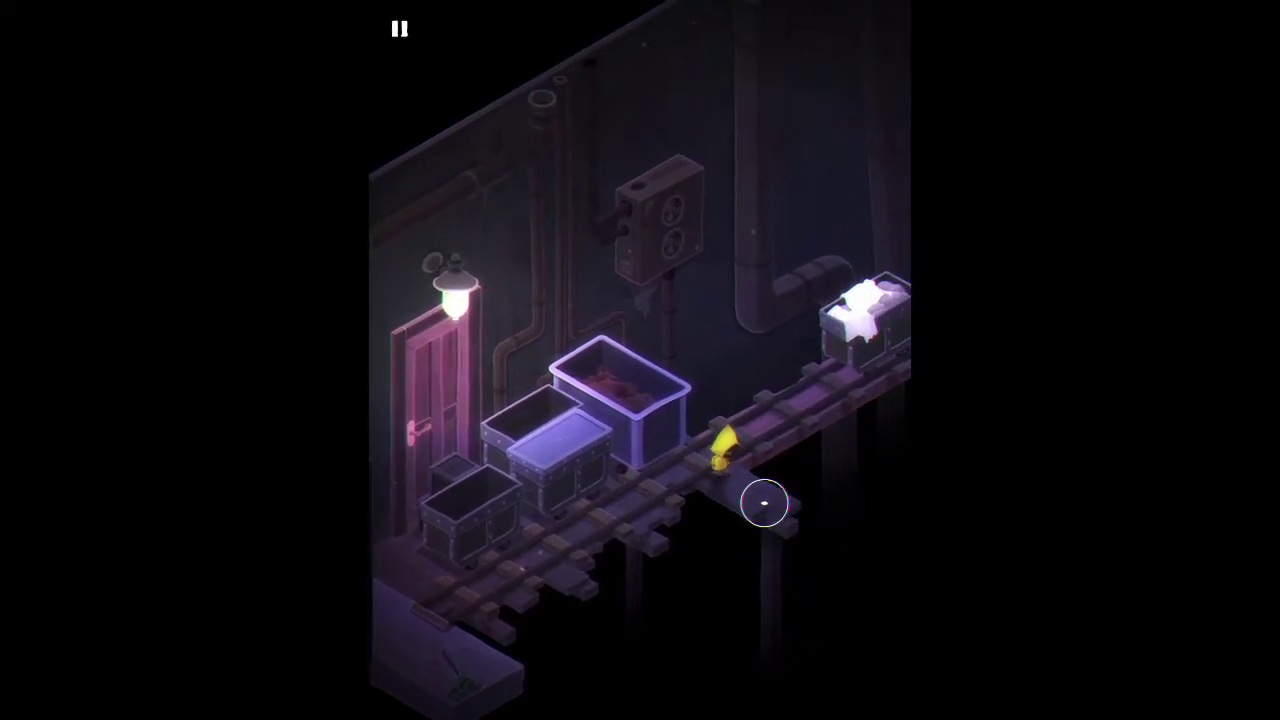
click(686, 386)
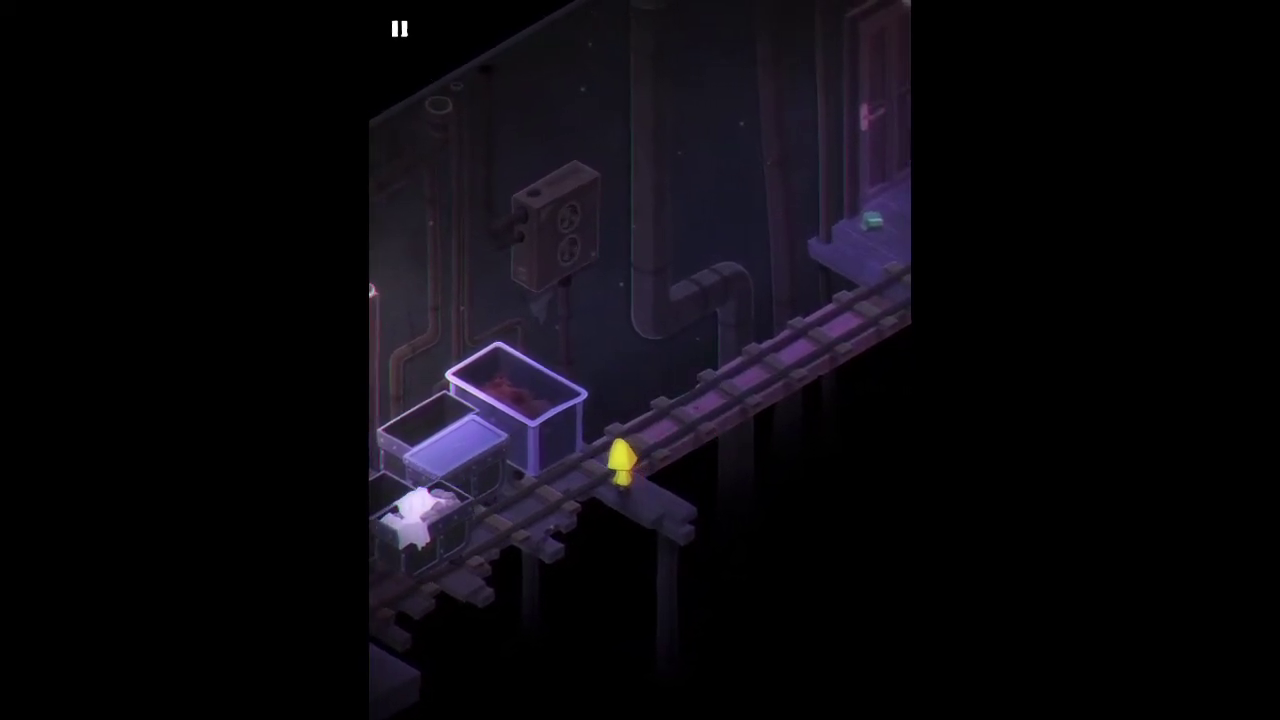
click(777, 371)
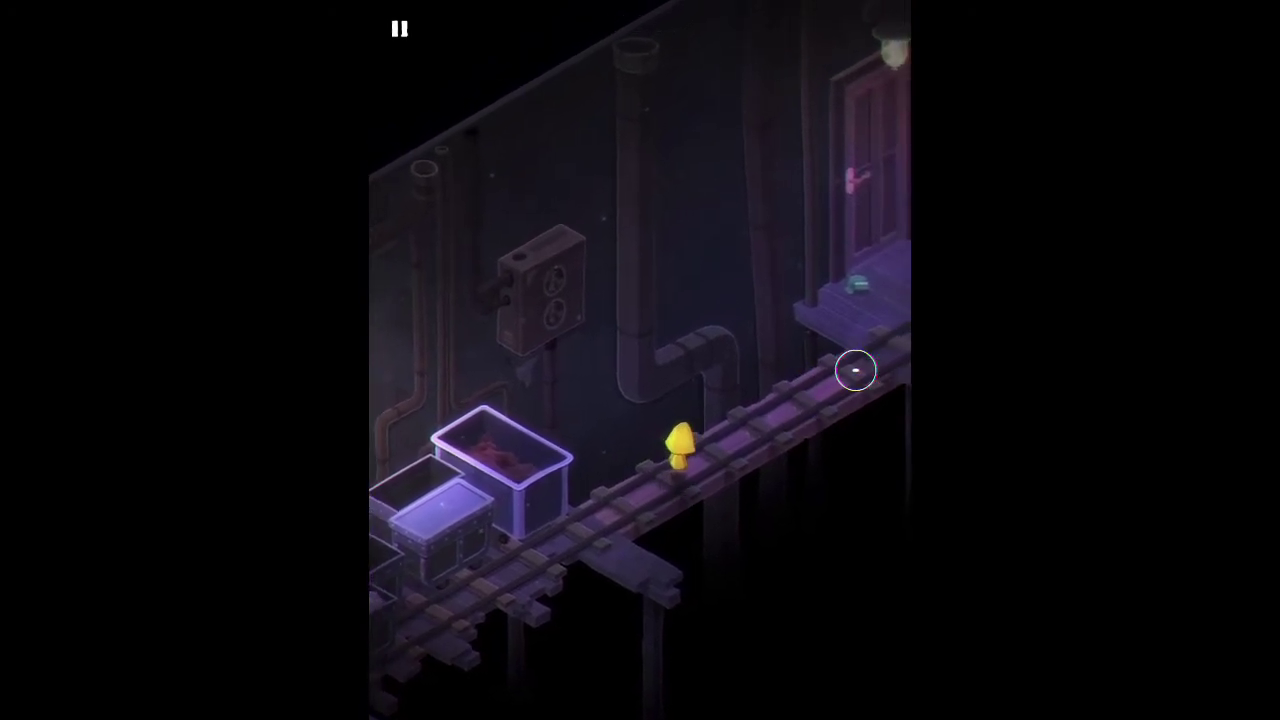
click(840, 380)
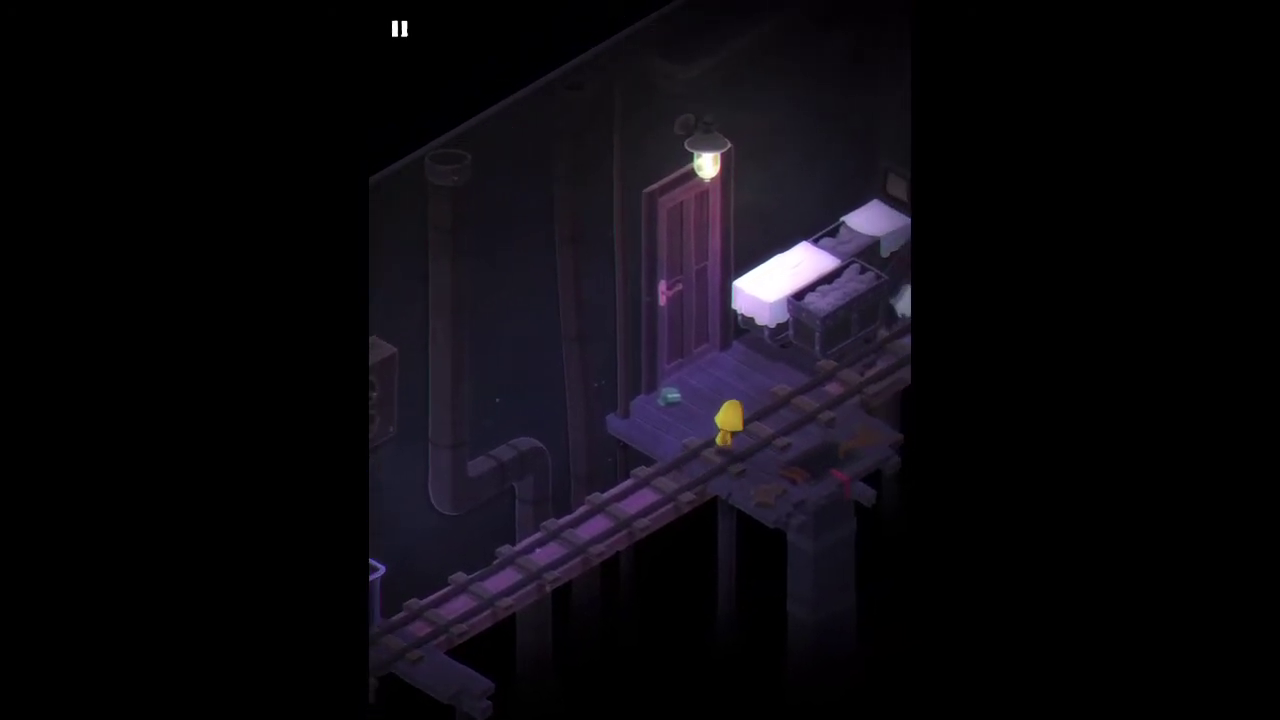
click(834, 377)
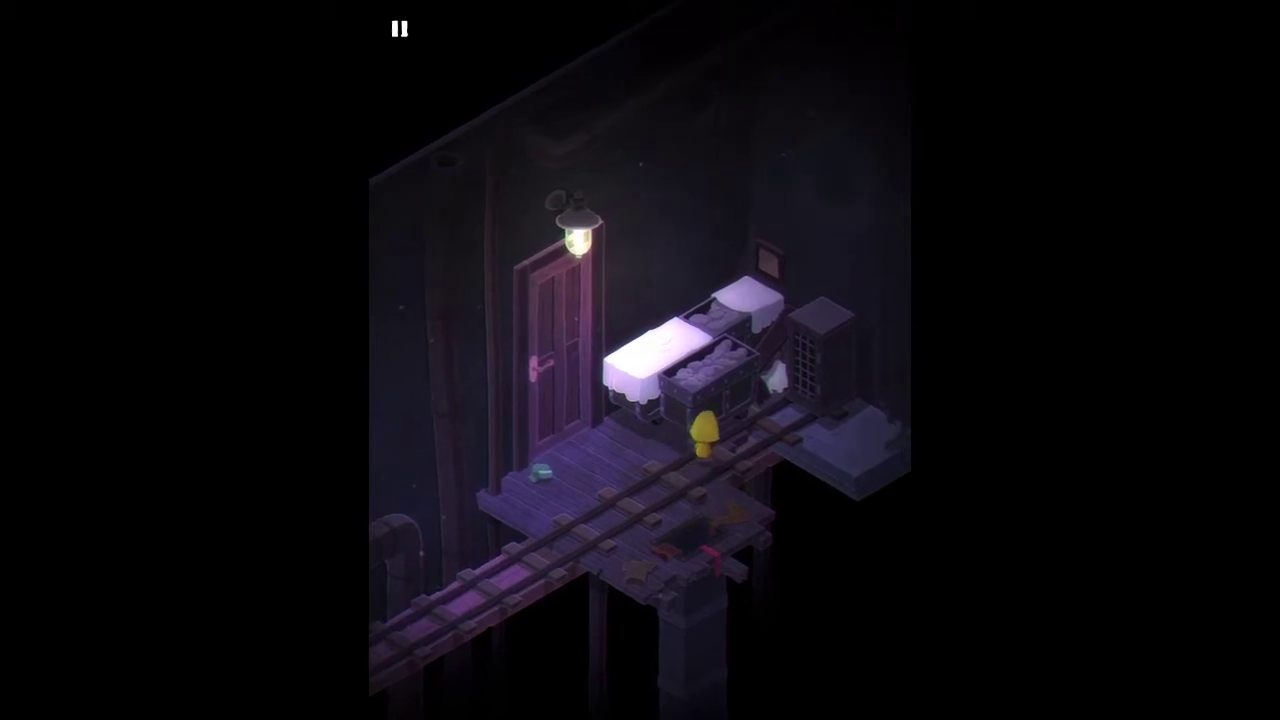
click(766, 377)
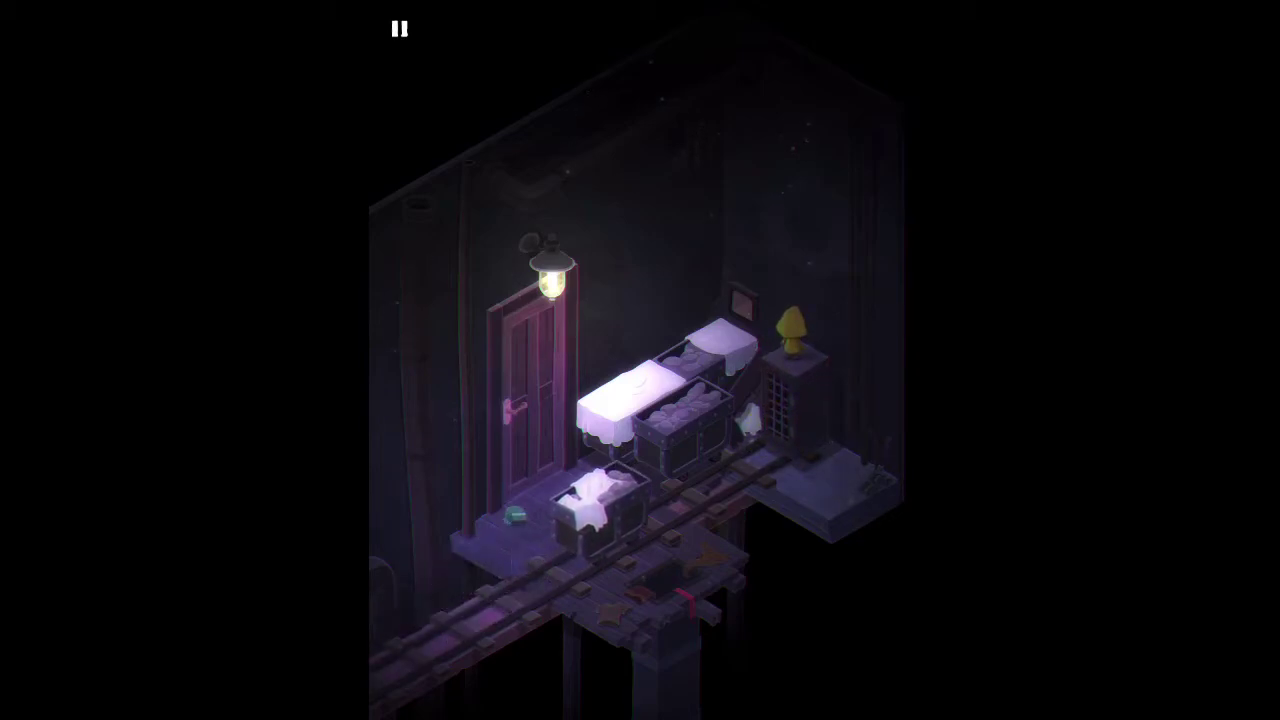
click(757, 400)
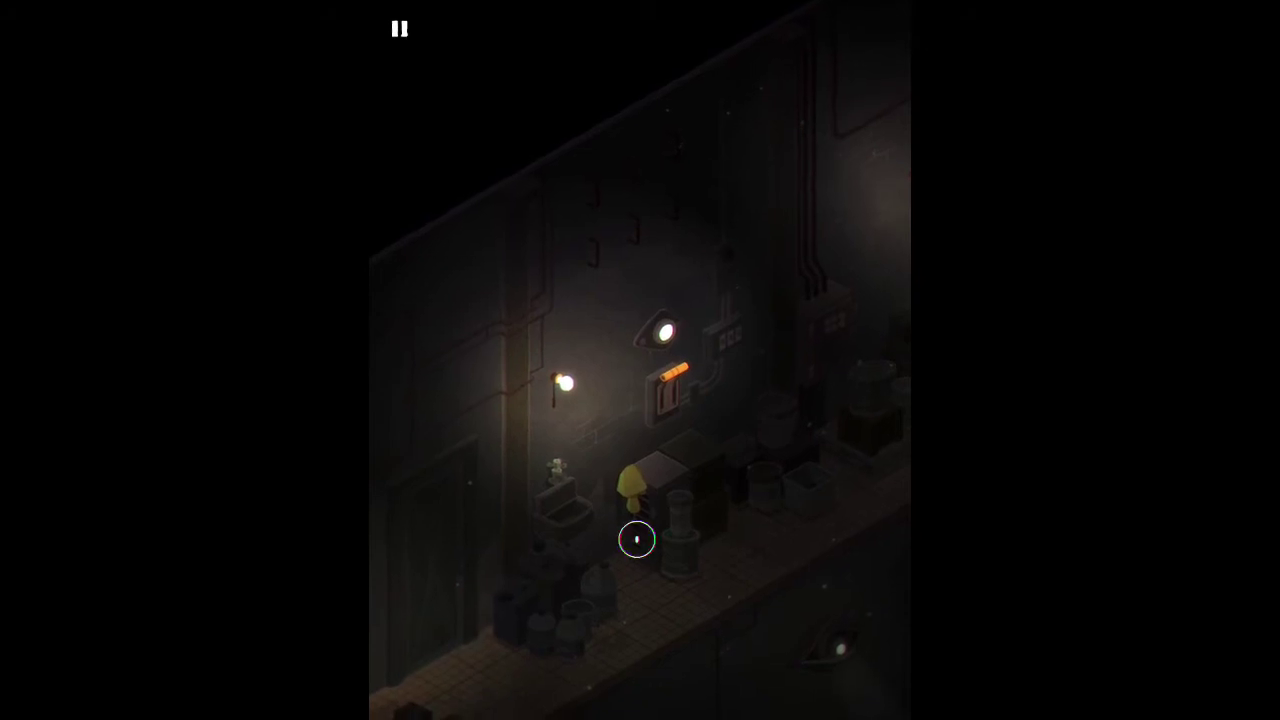
click(636, 540)
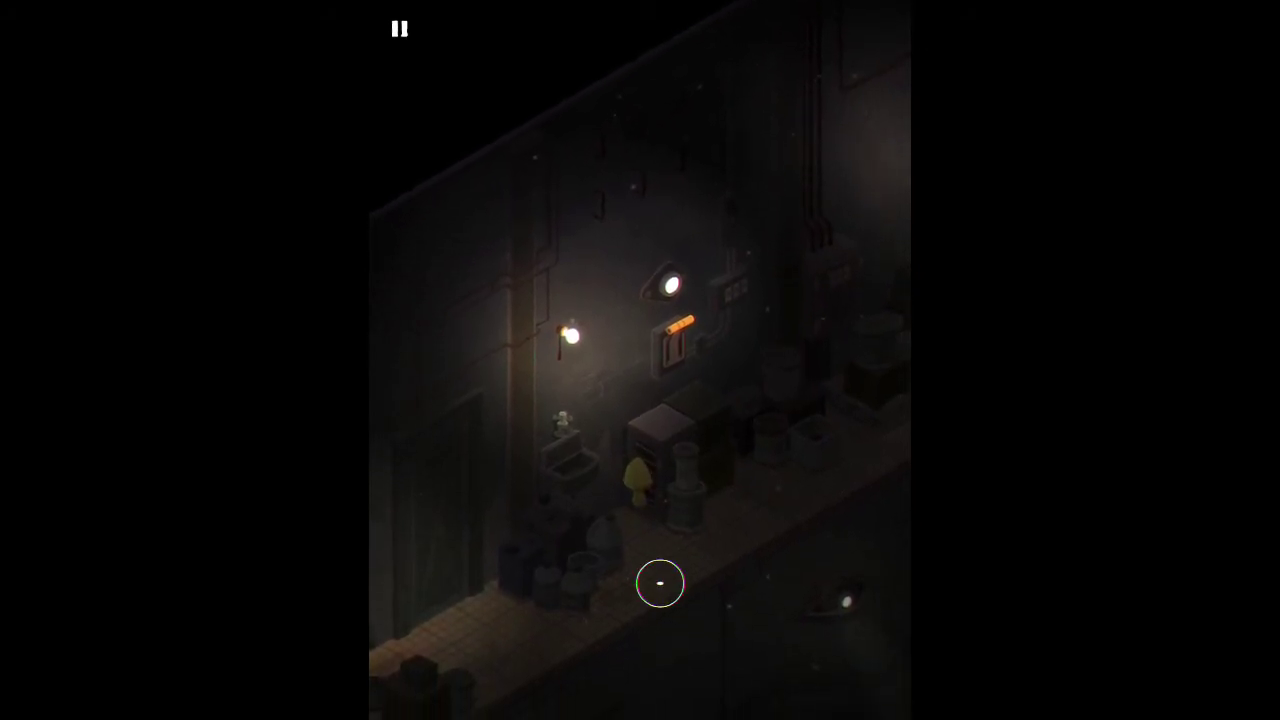
click(486, 620)
click(831, 389)
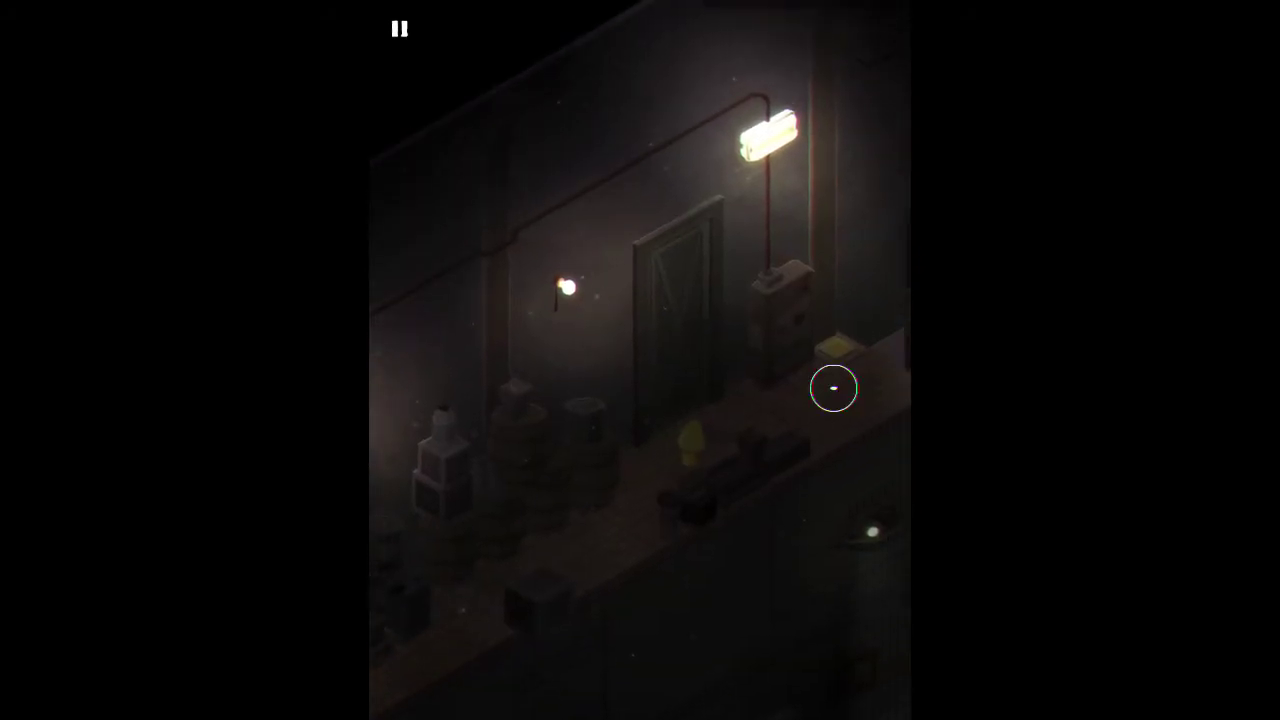
click(689, 411)
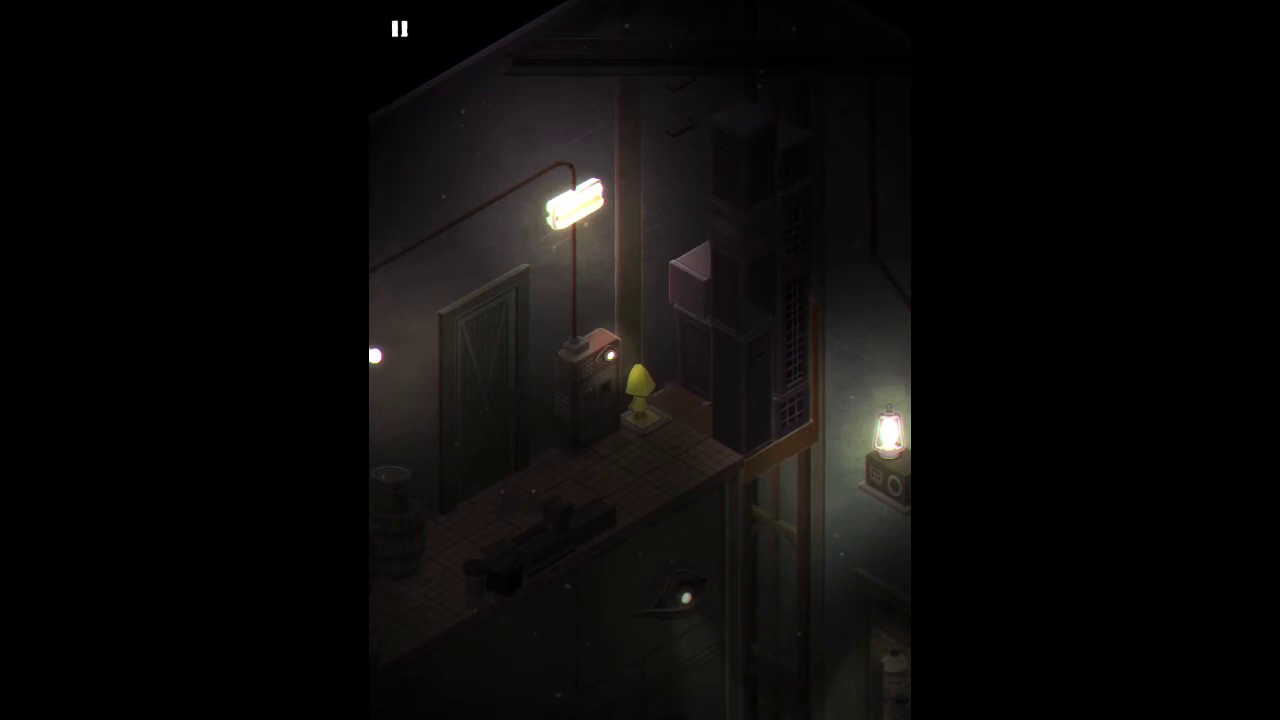
click(683, 380)
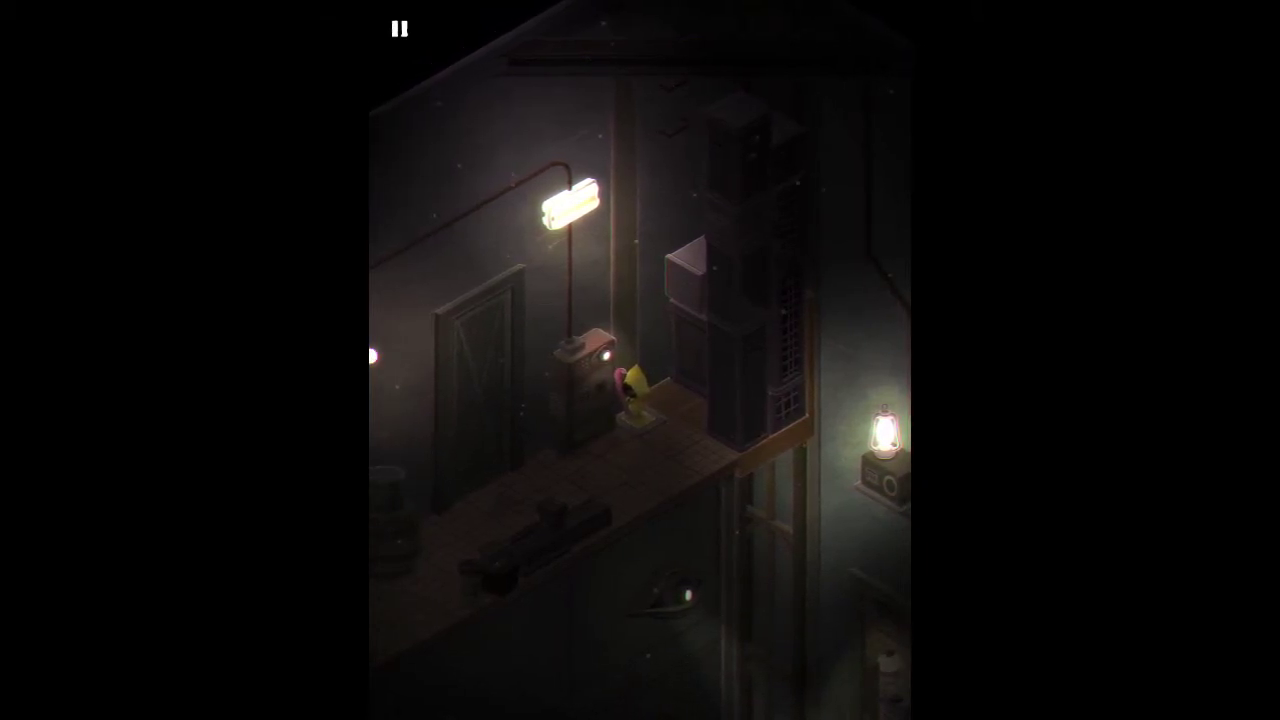
click(694, 414)
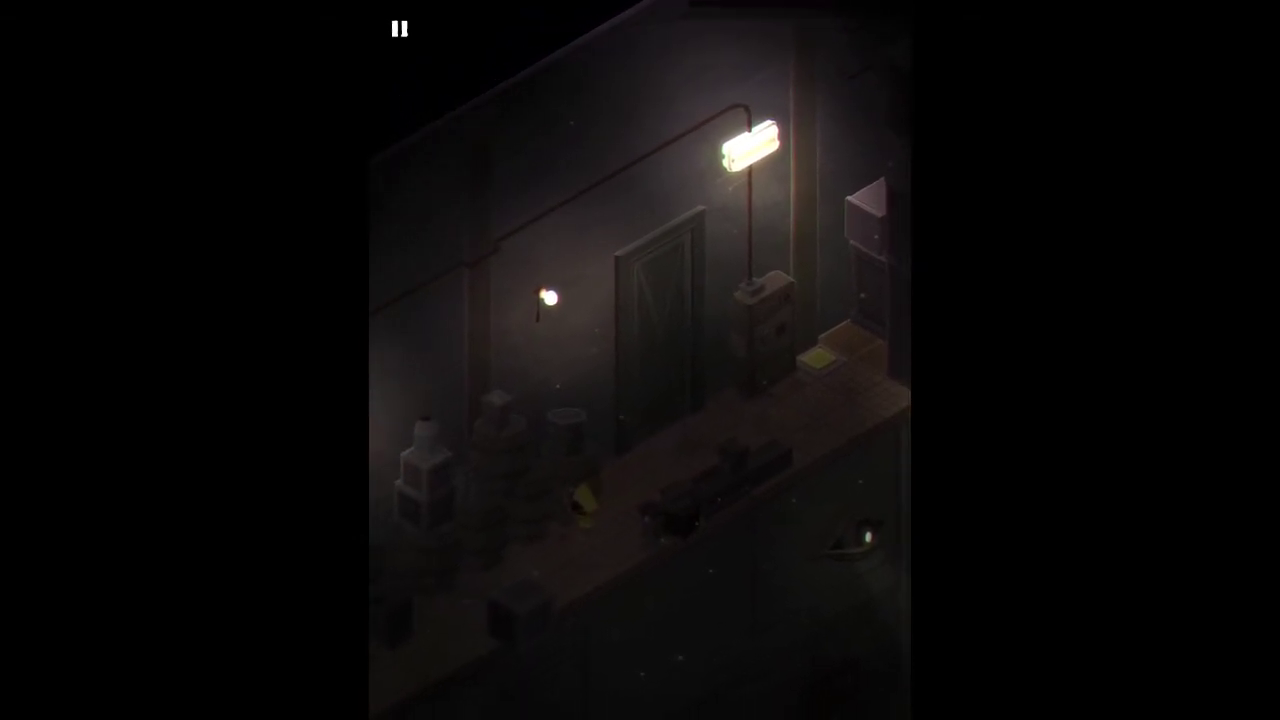
click(503, 671)
click(531, 646)
click(571, 700)
click(623, 708)
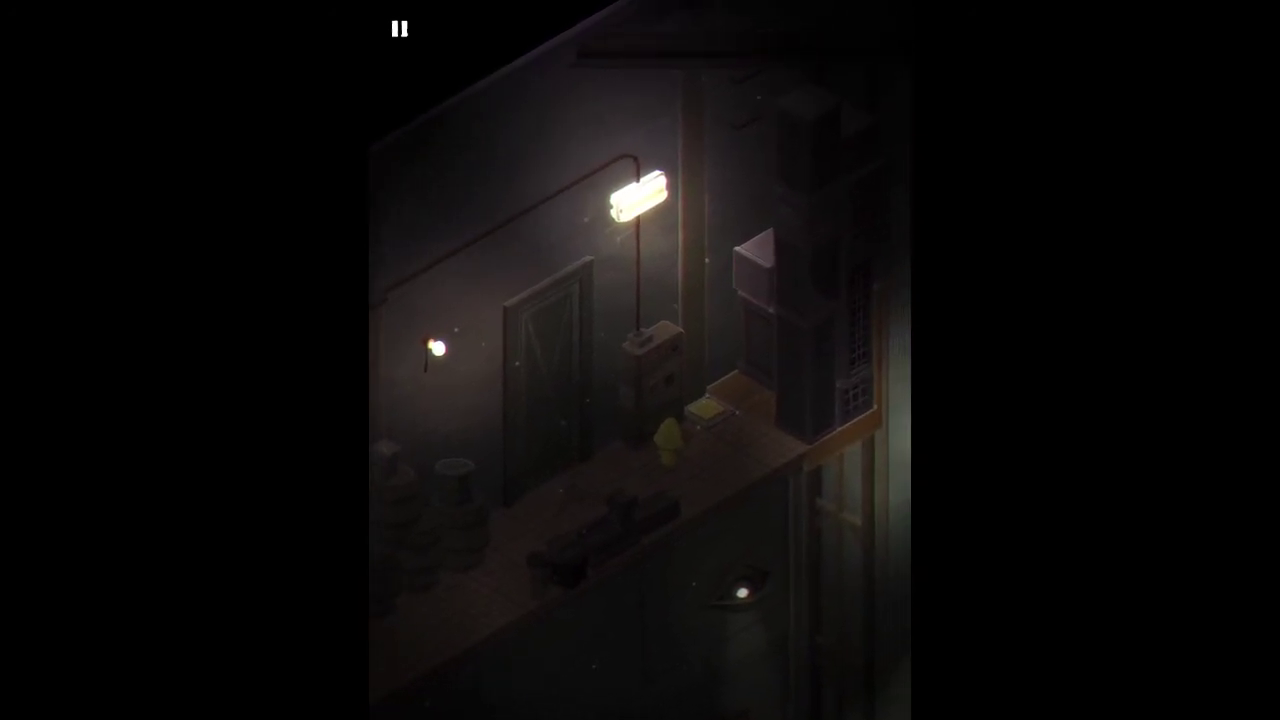
click(709, 375)
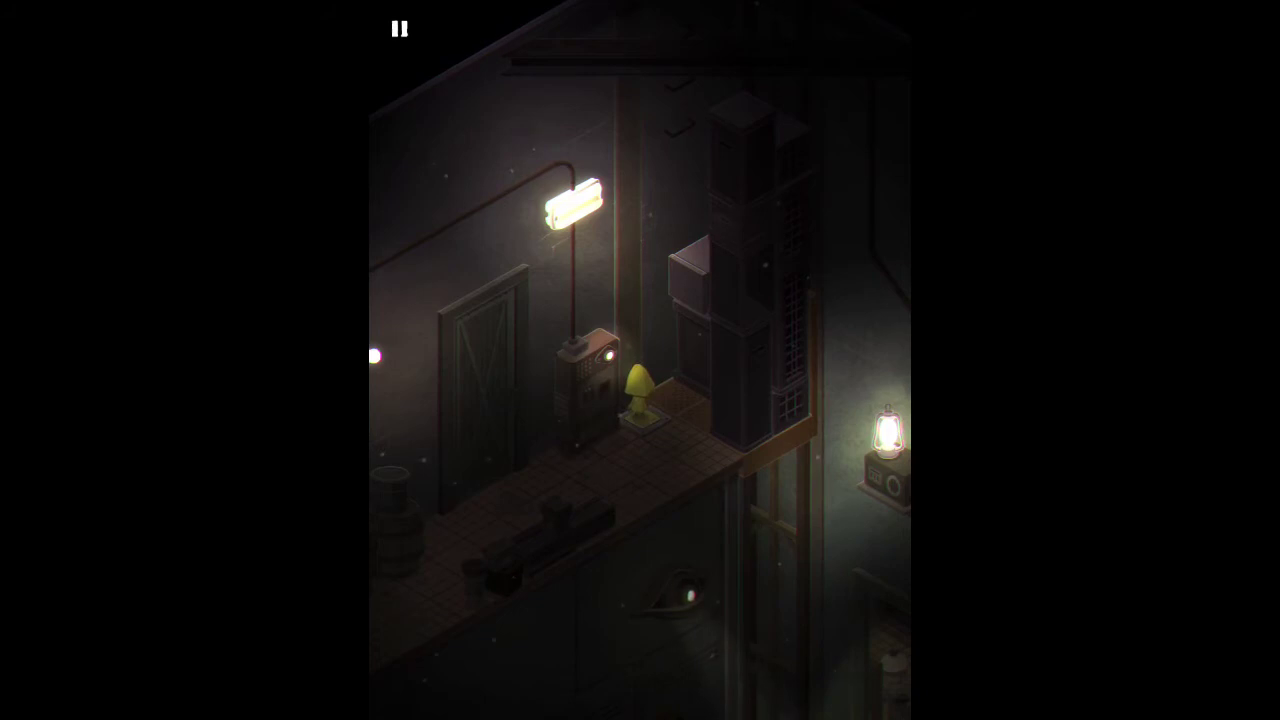
click(697, 449)
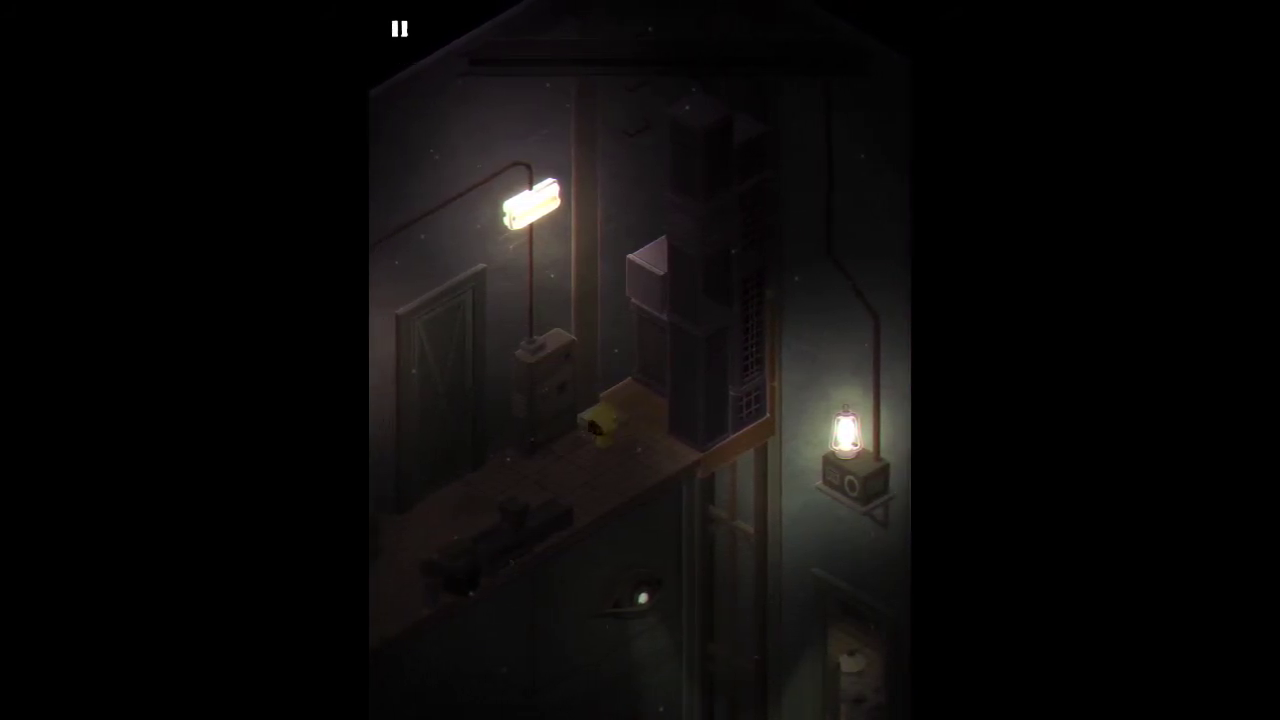
click(414, 634)
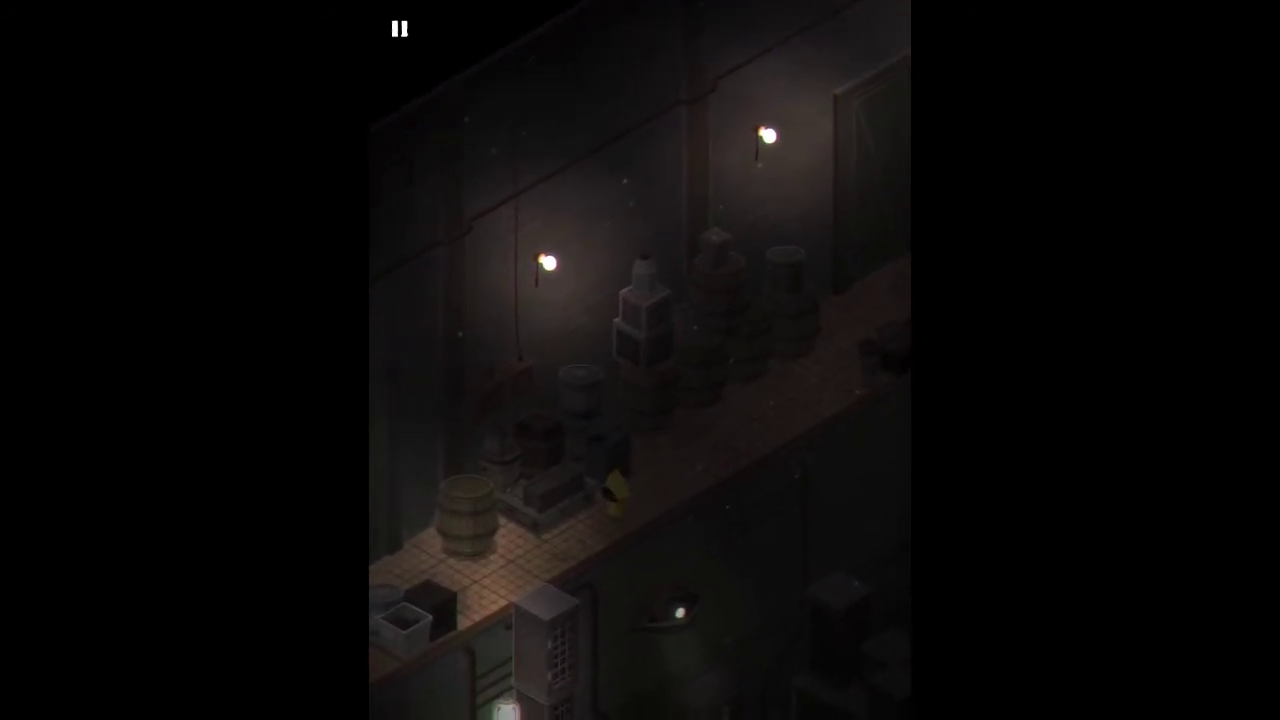
click(571, 614)
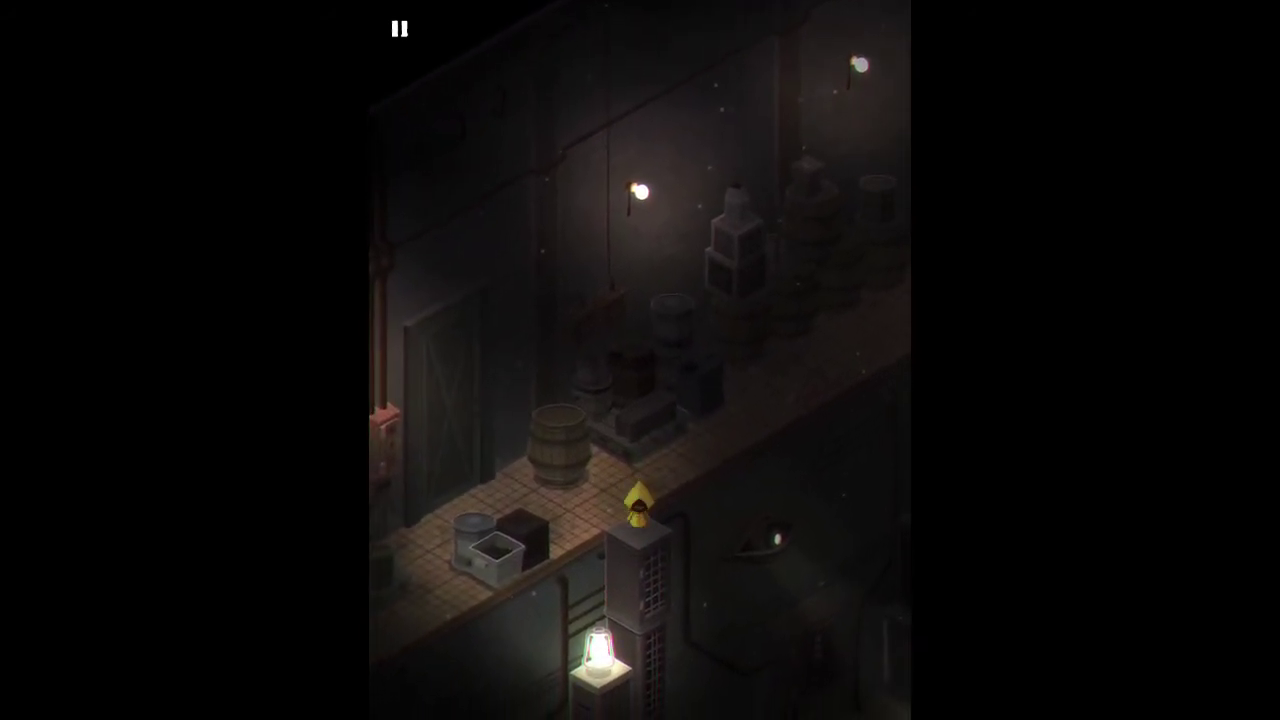
click(641, 660)
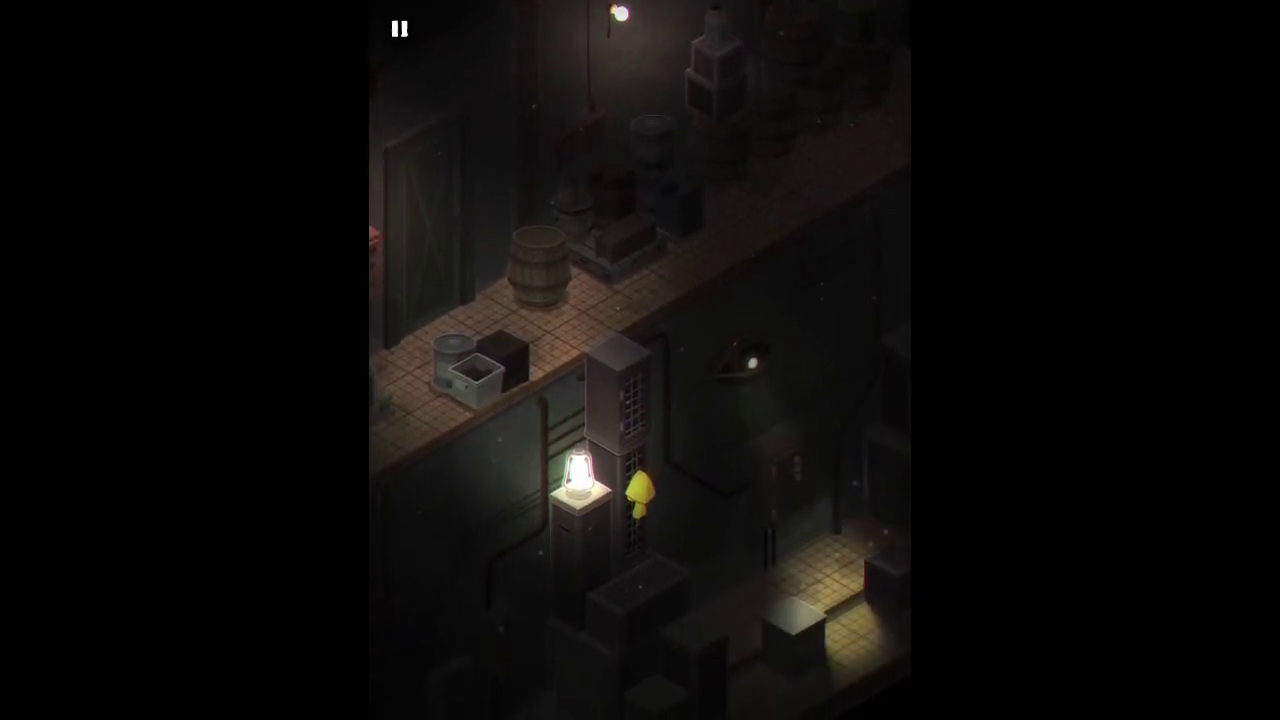
click(635, 558)
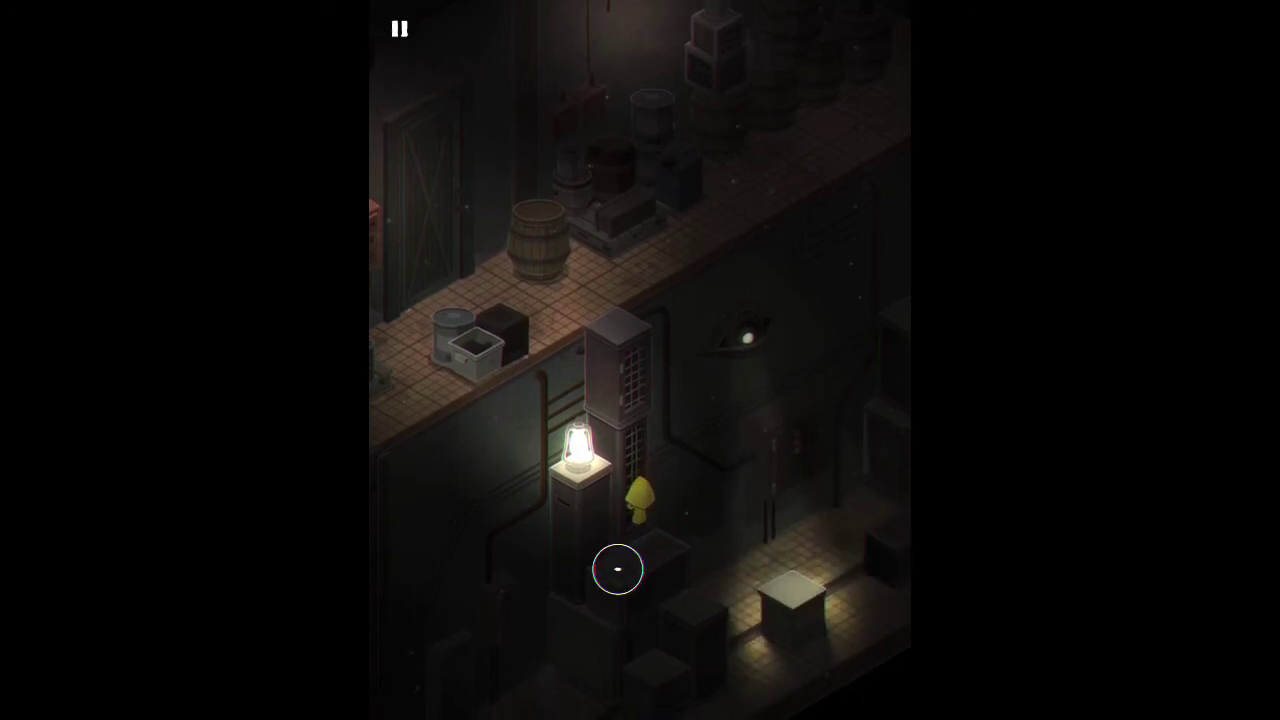
click(695, 560)
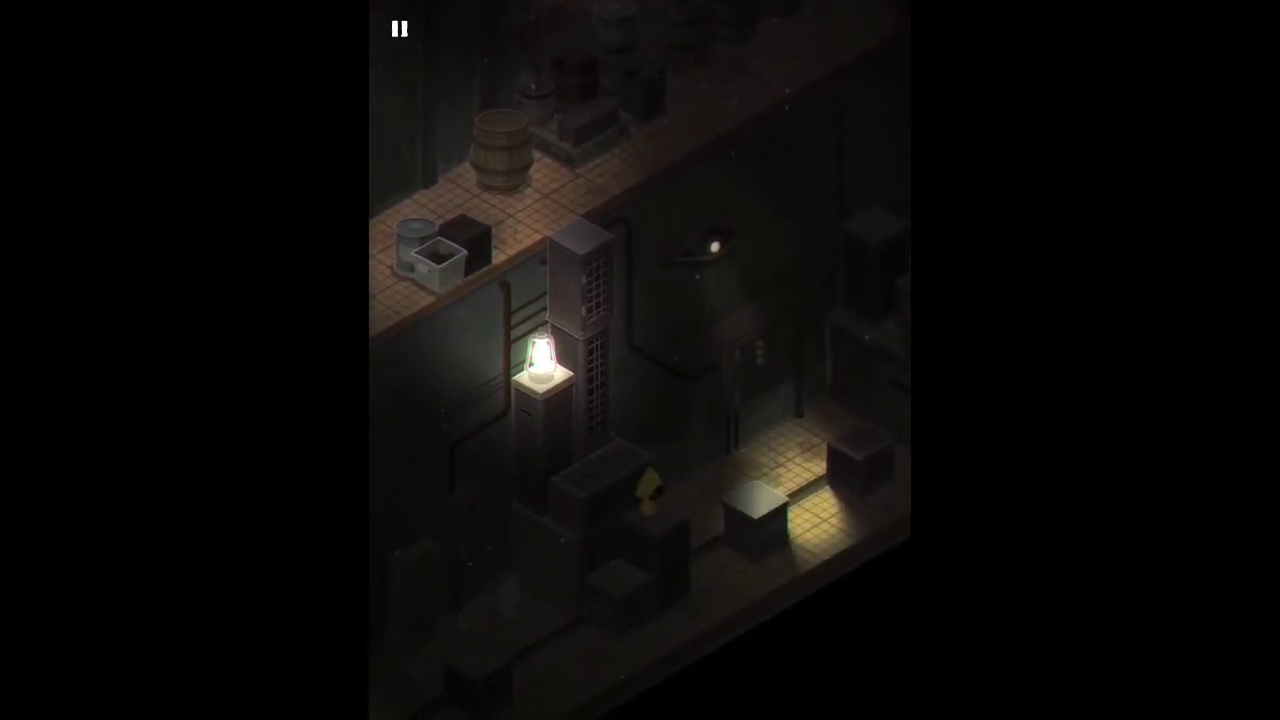
click(614, 651)
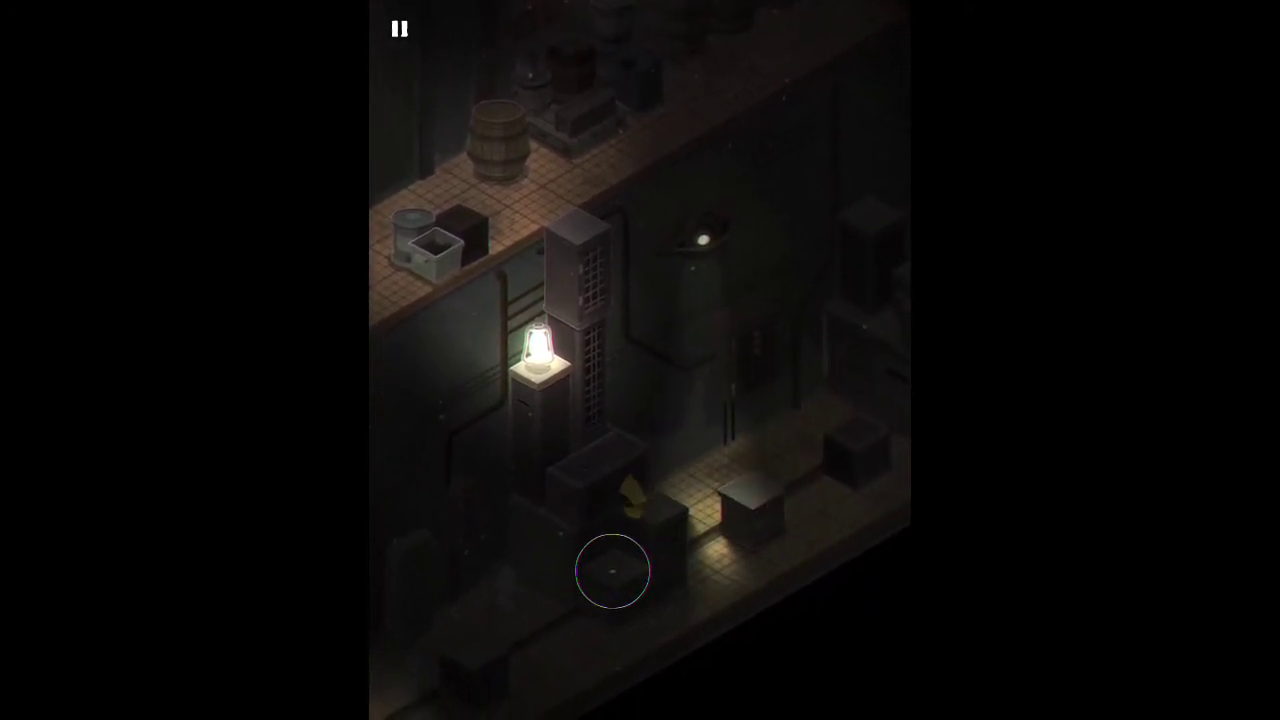
click(663, 663)
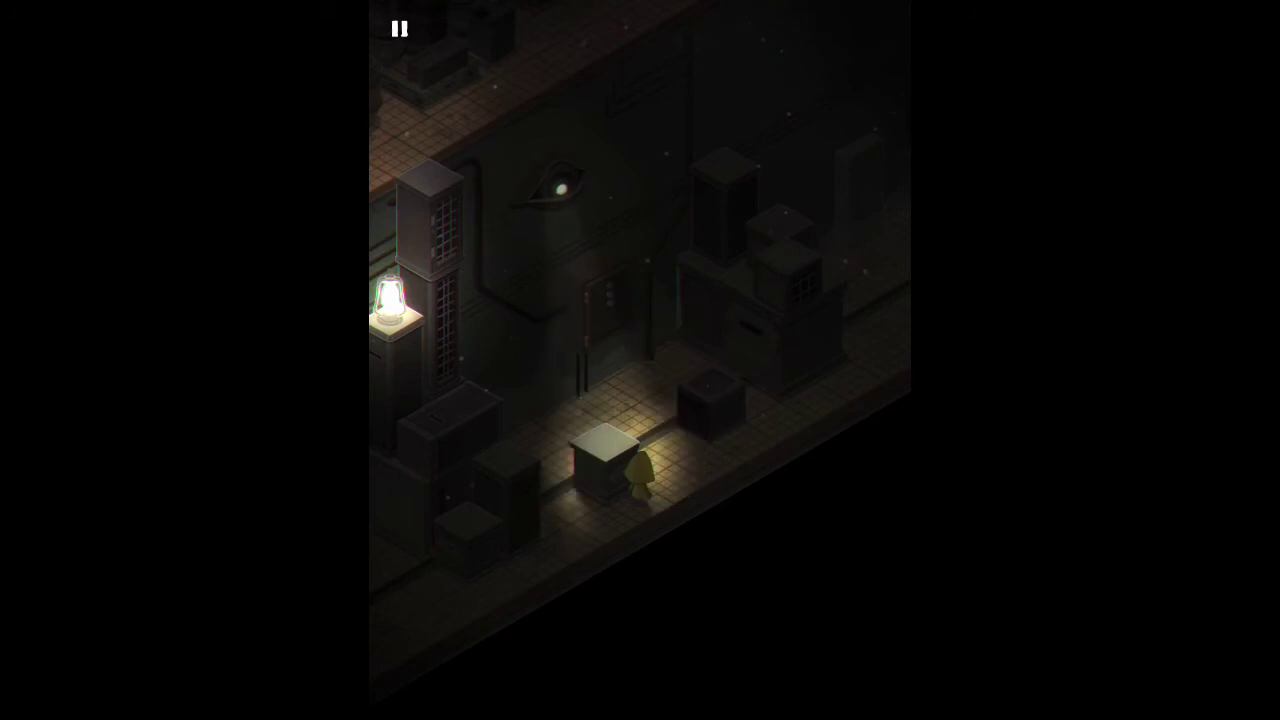
click(751, 443)
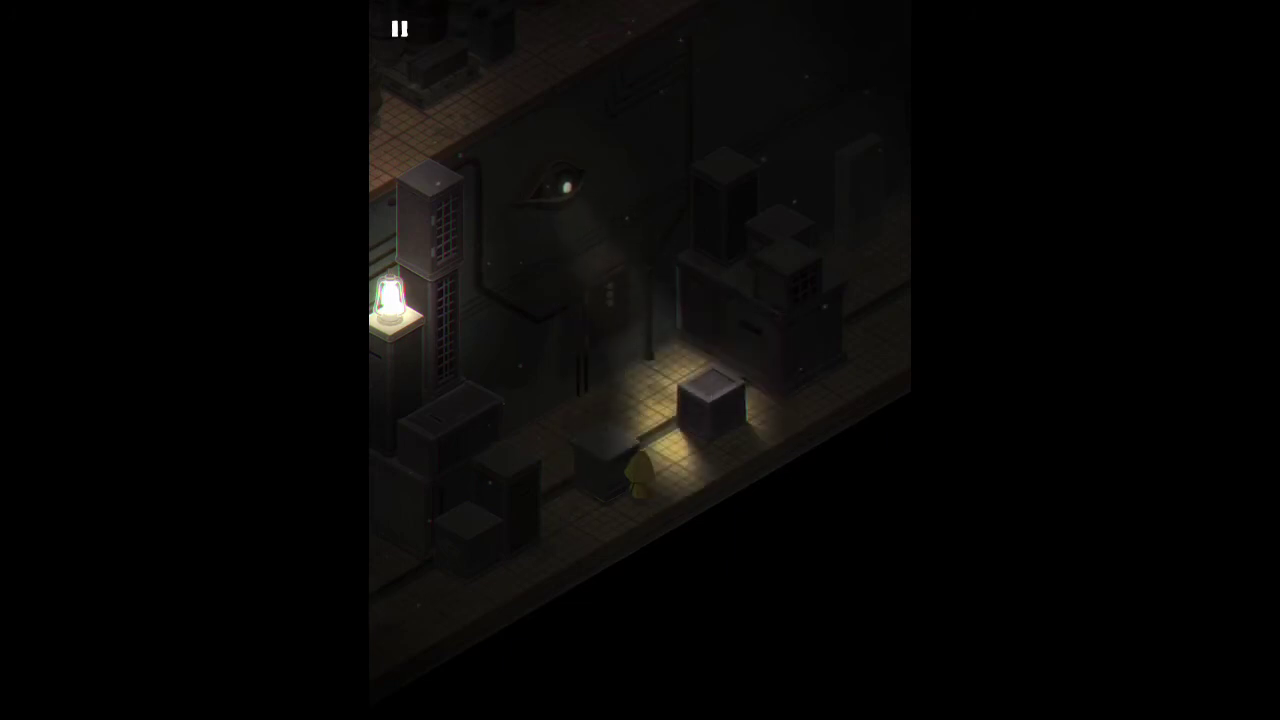
click(600, 437)
click(600, 443)
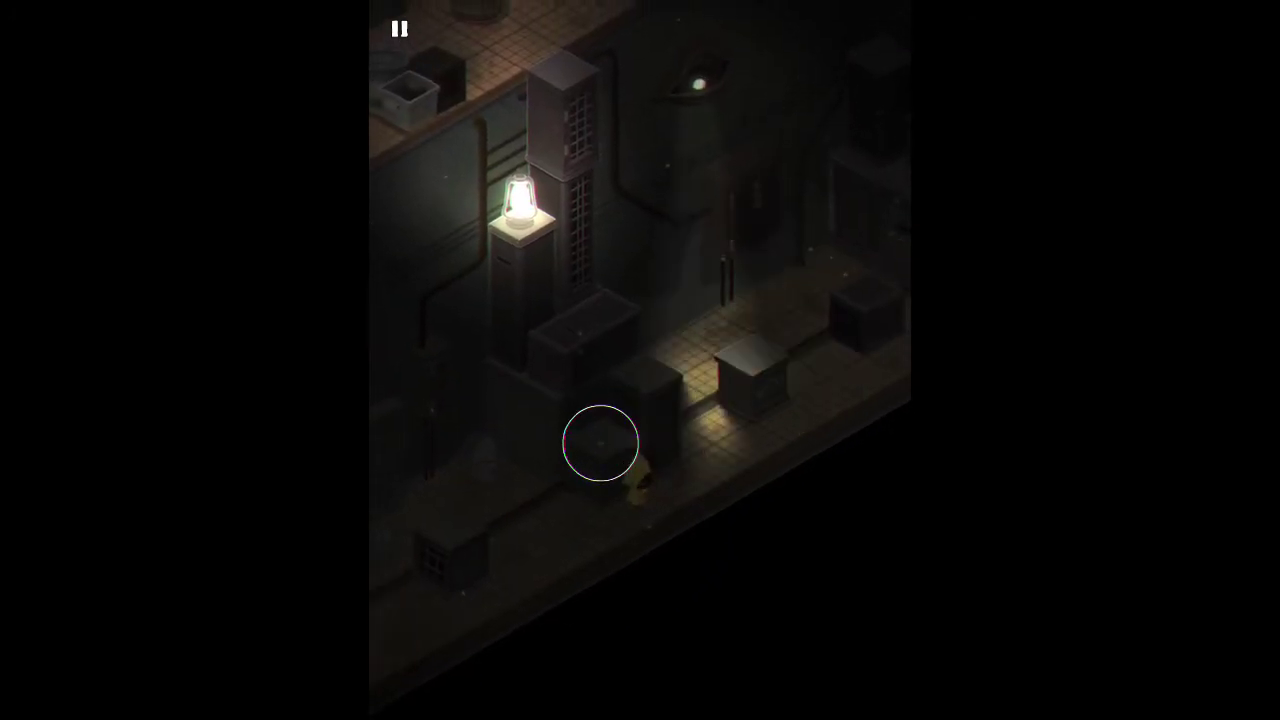
click(568, 349)
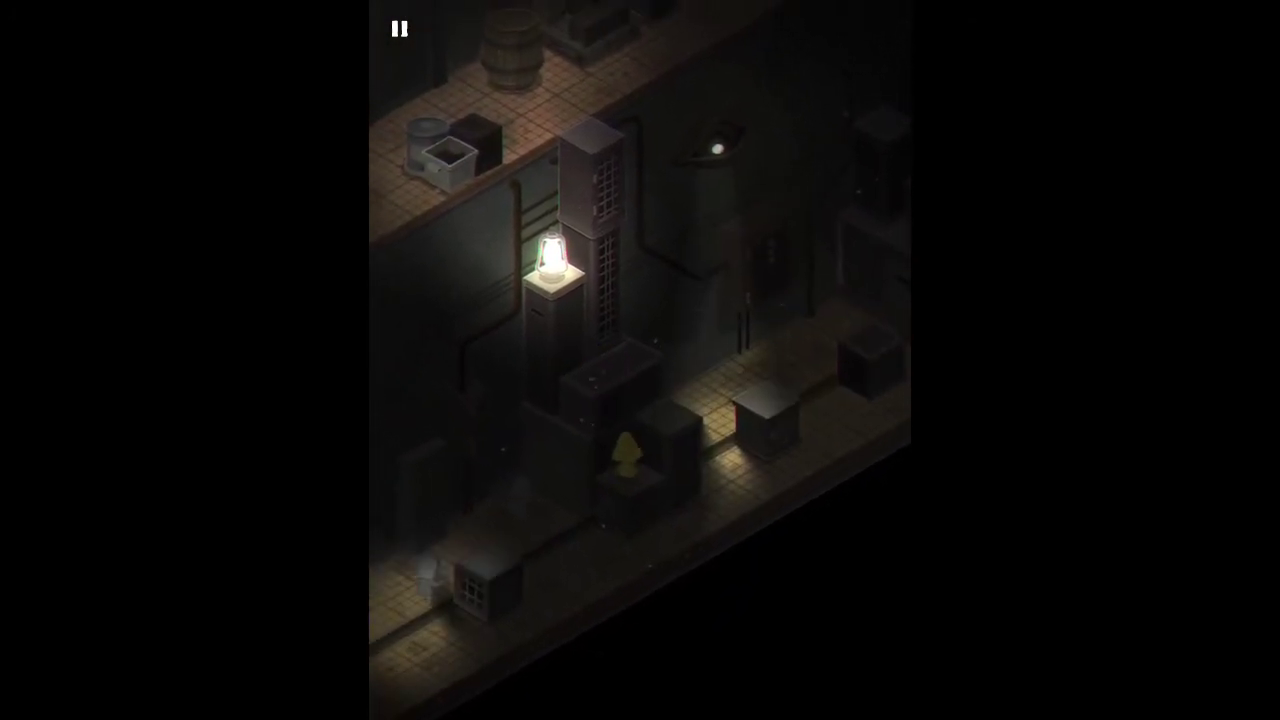
click(623, 380)
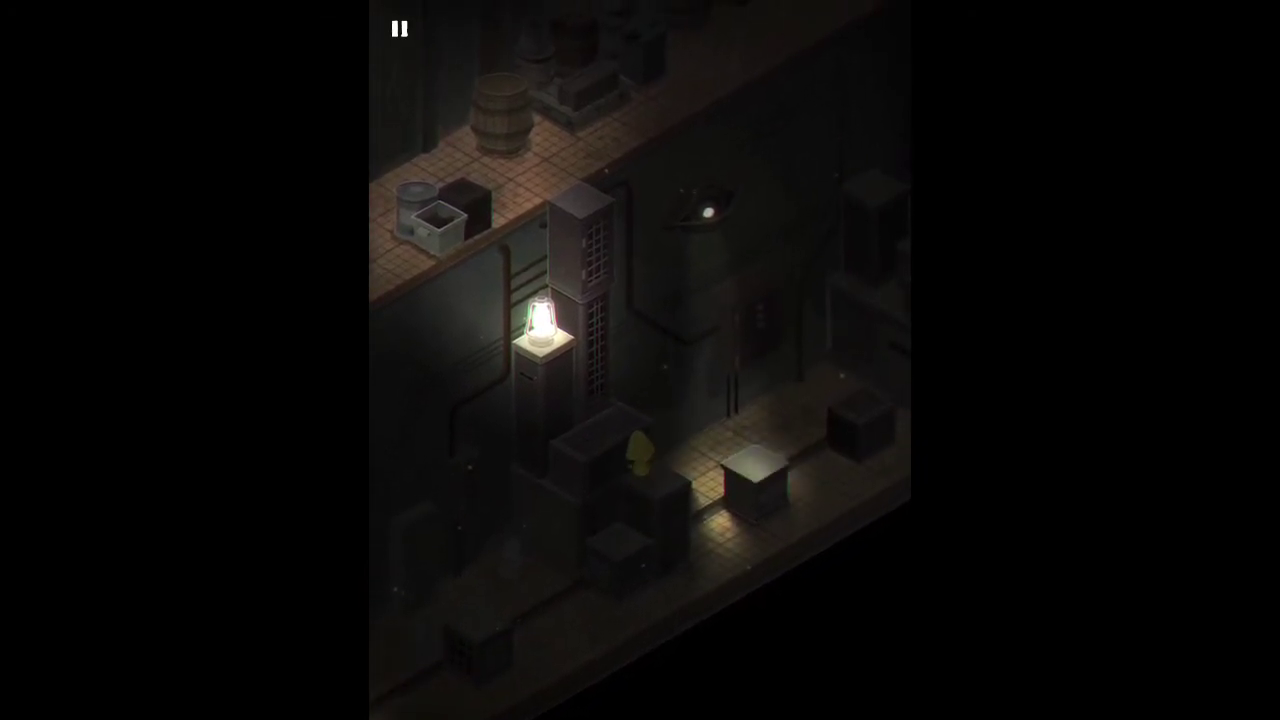
click(608, 280)
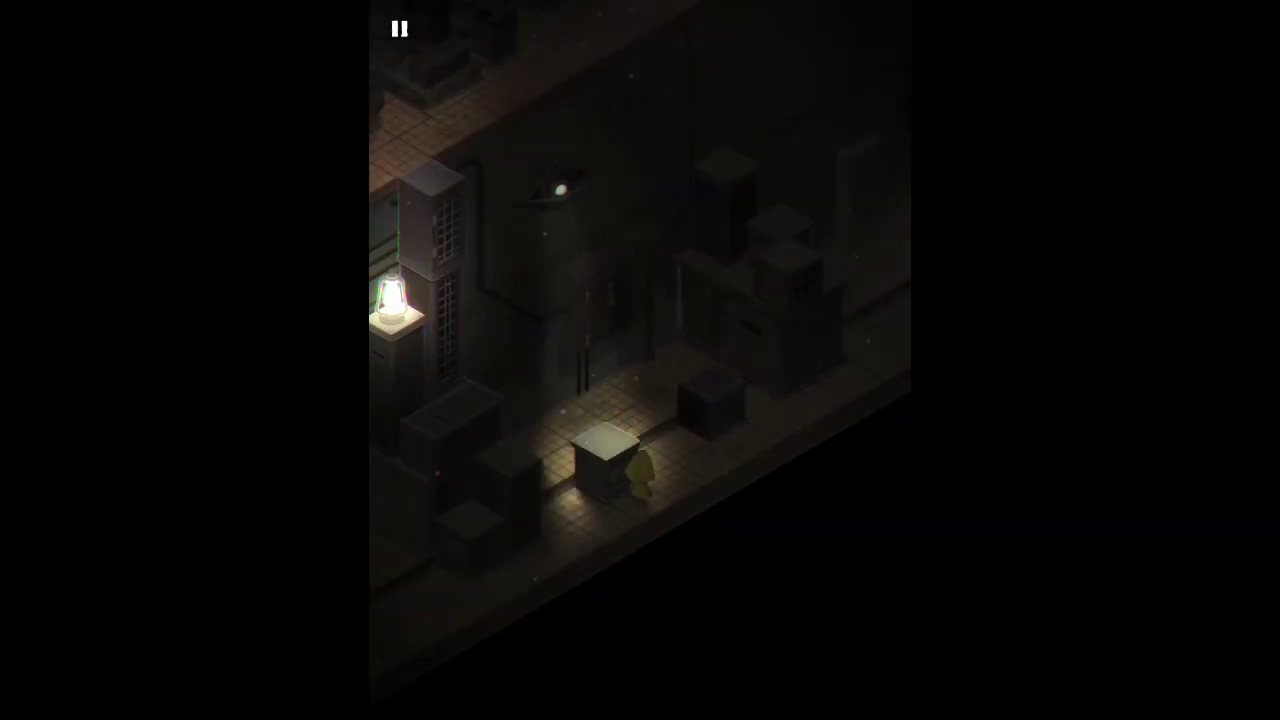
click(735, 443)
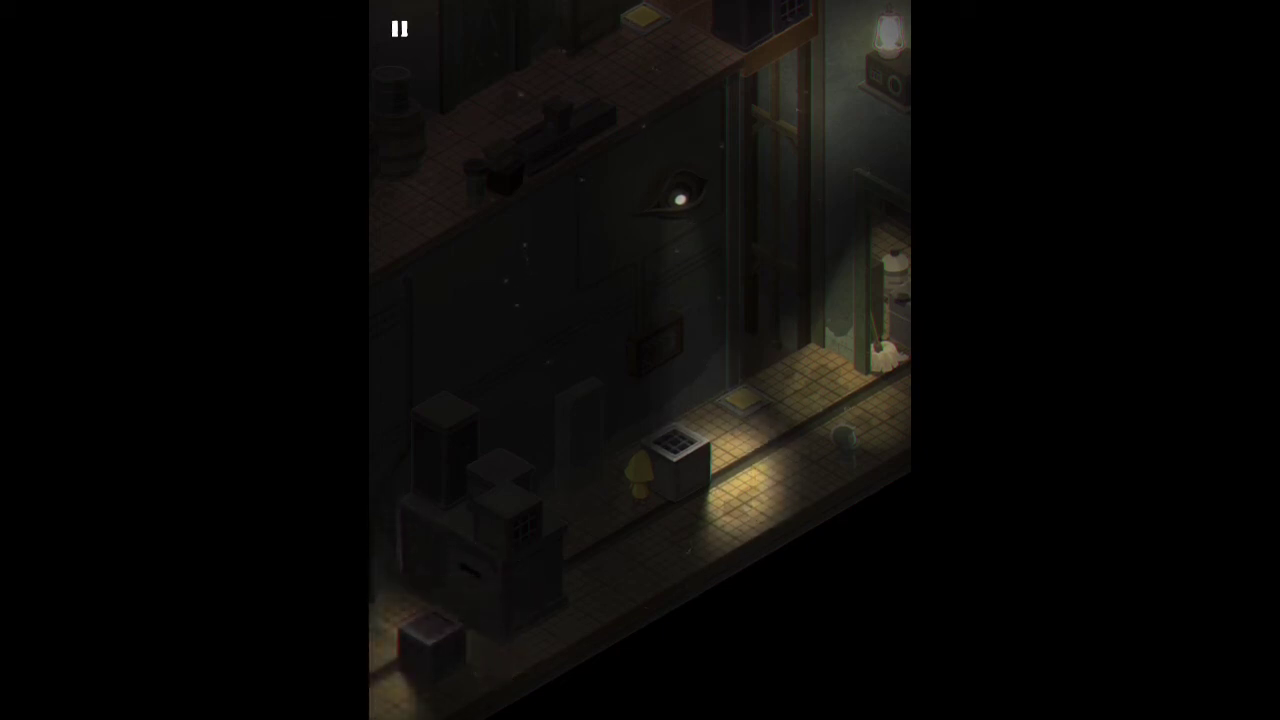
click(745, 402)
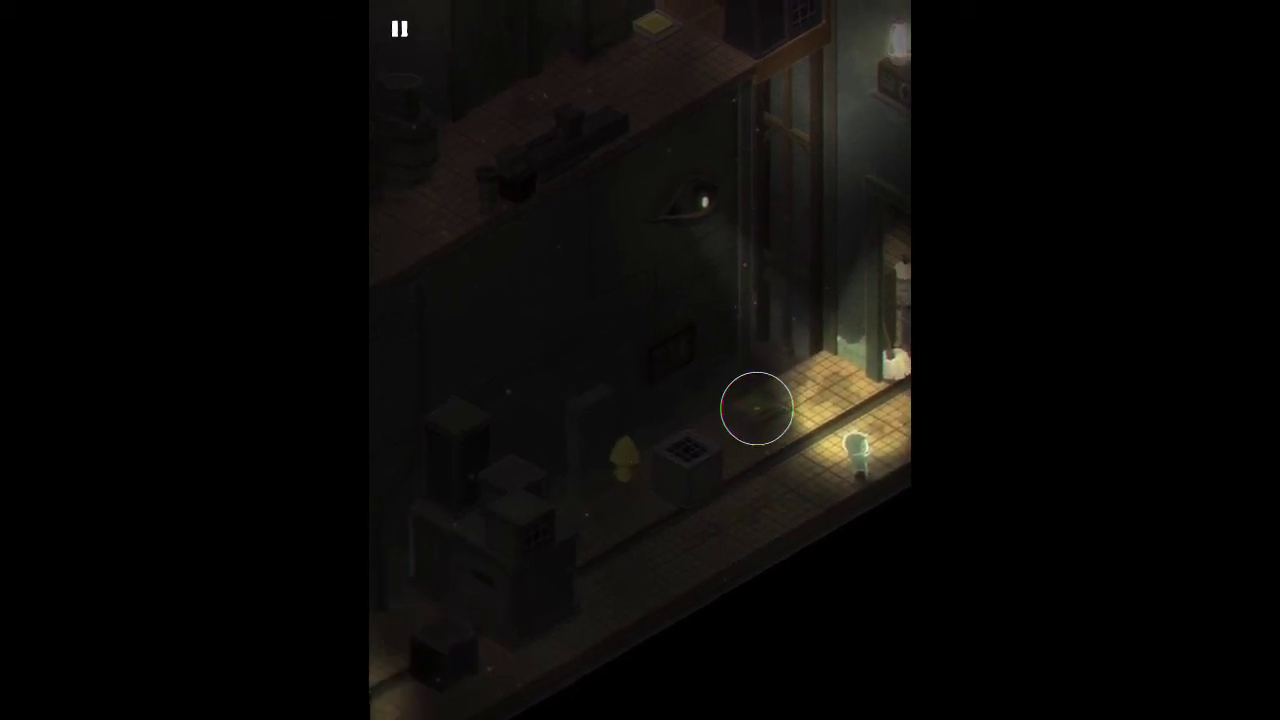